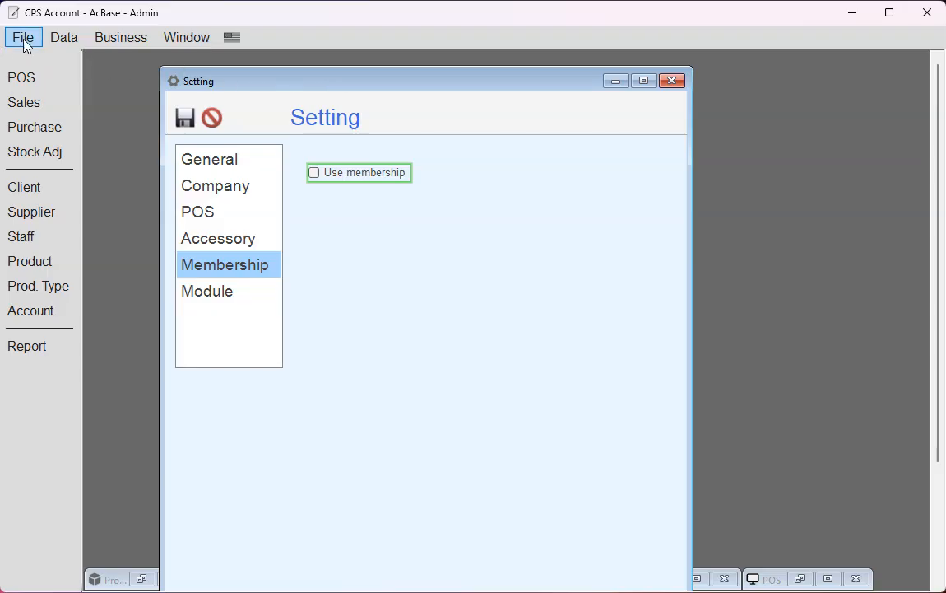
Open the Membership settings and enable the use of membership
left_click(280, 86)
left_click(241, 264)
left_click(377, 180)
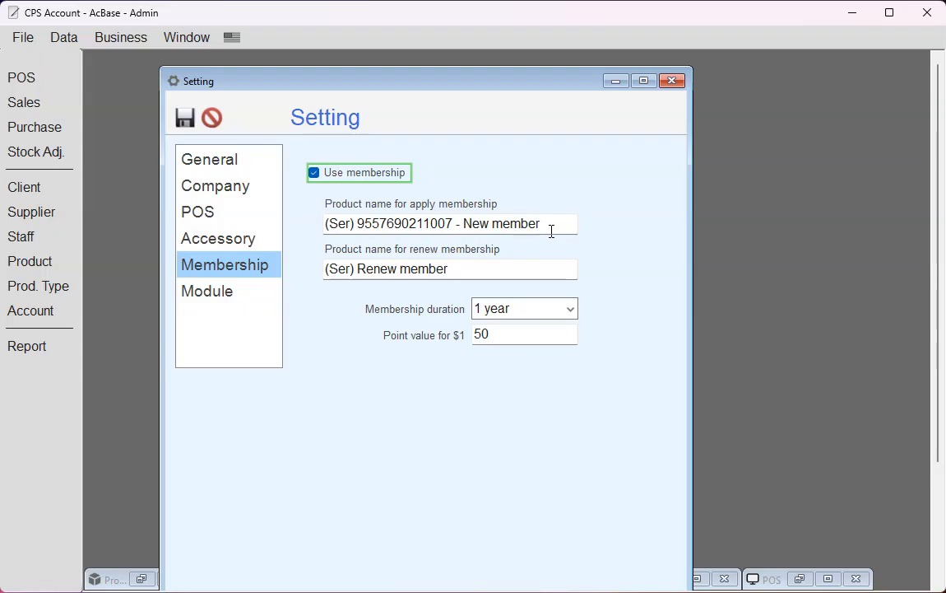
Examine the product names assigned for applying and renewing membership
key("Tab")
key("Tab")
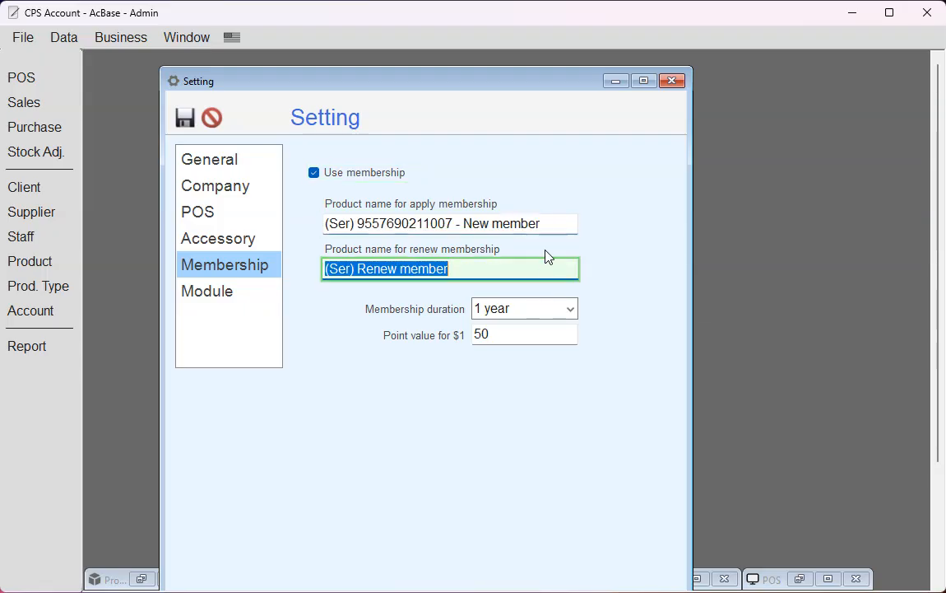
left_click(558, 224)
left_click(547, 273)
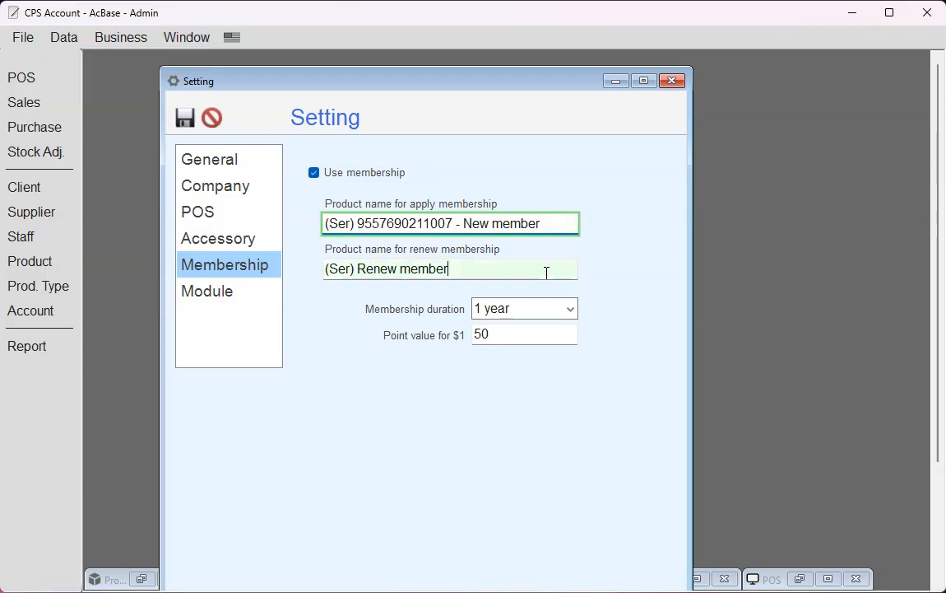
left_click(556, 227)
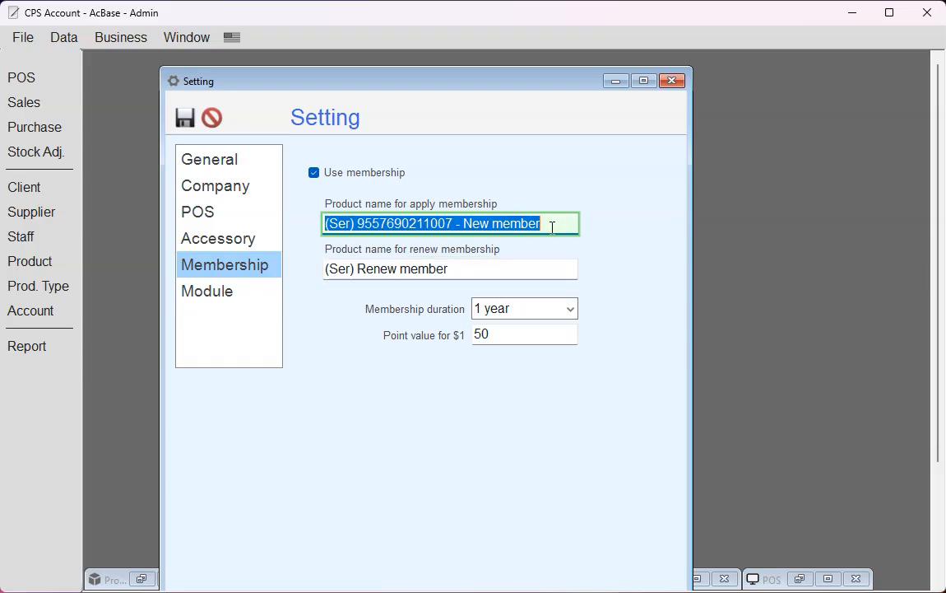
left_click(463, 272)
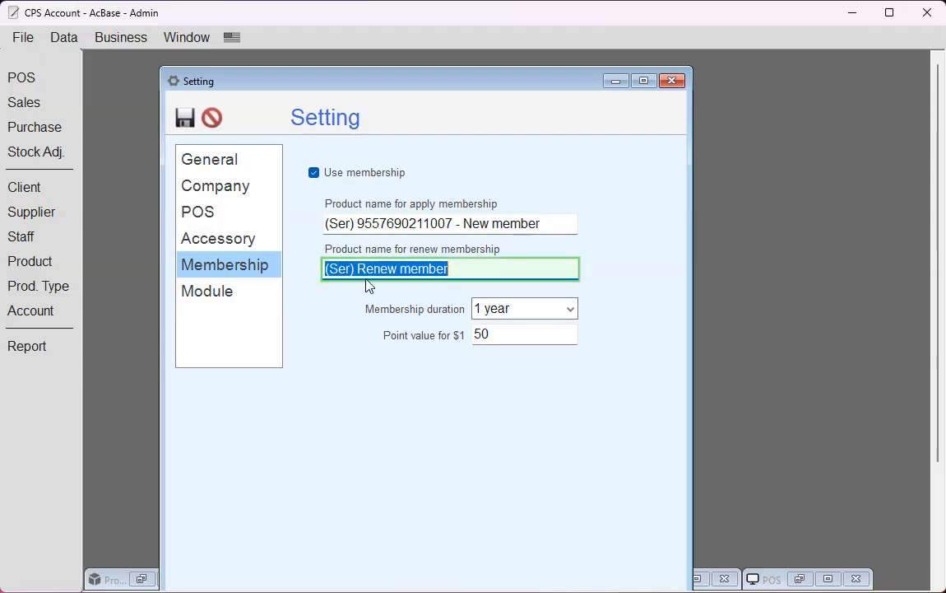
left_click_drag(392, 92, 405, 90)
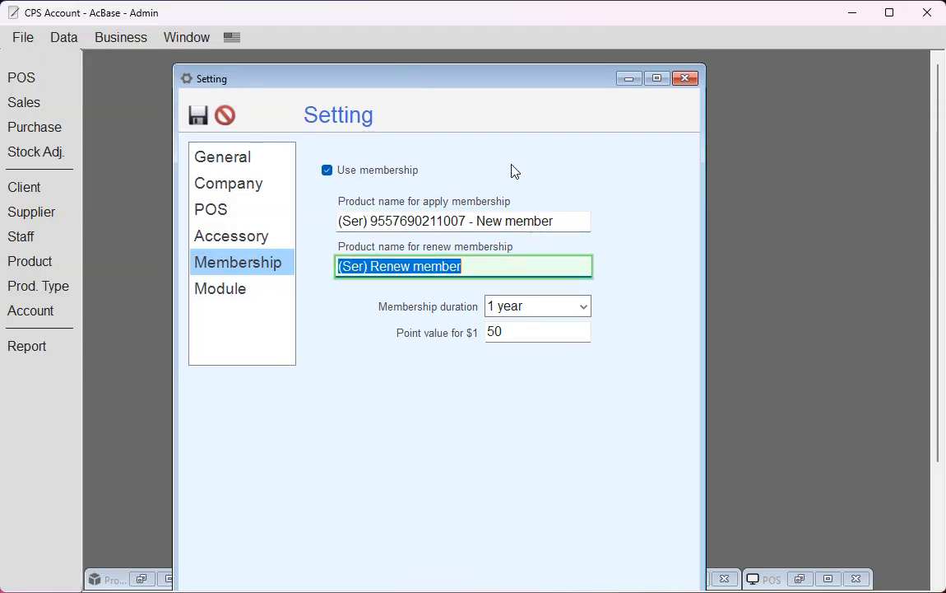
left_click(485, 221)
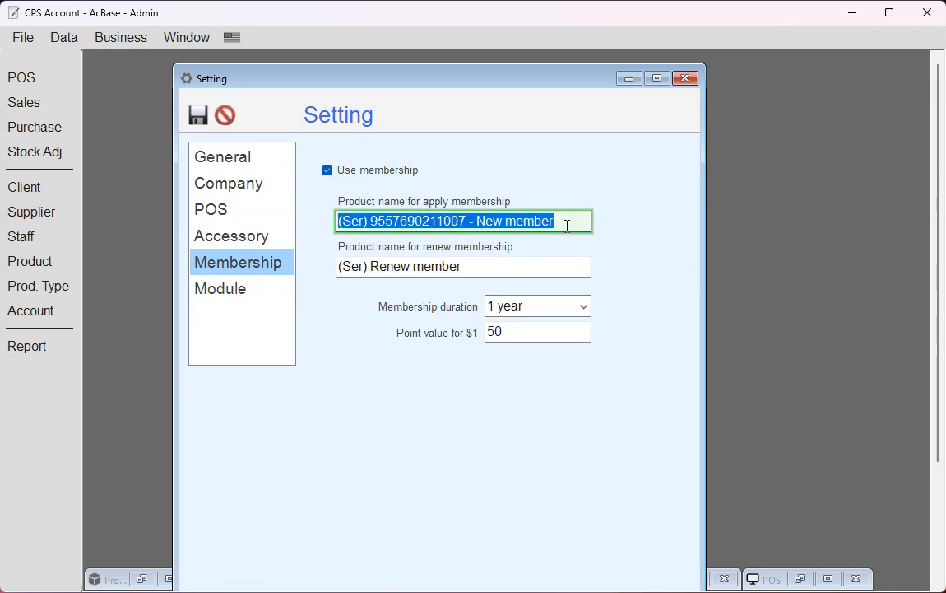
left_click(494, 268)
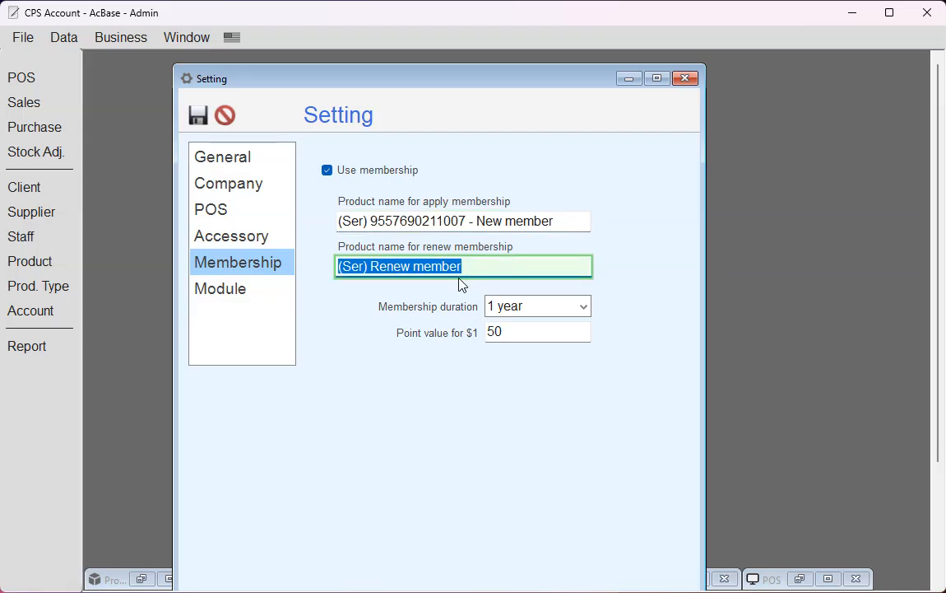
Look up the New member and Renew member services in the product list and return to the settings
left_click(43, 262)
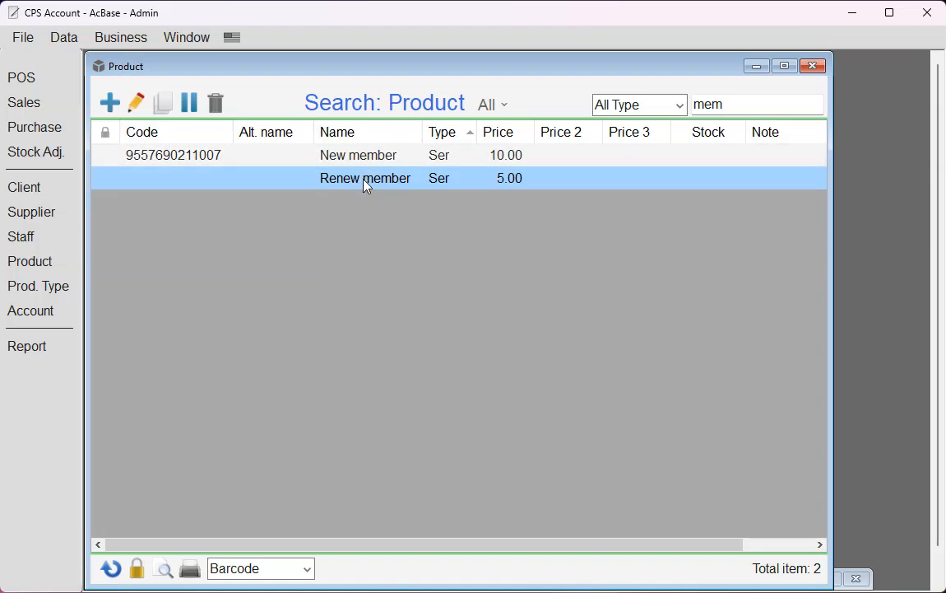
left_click(370, 163)
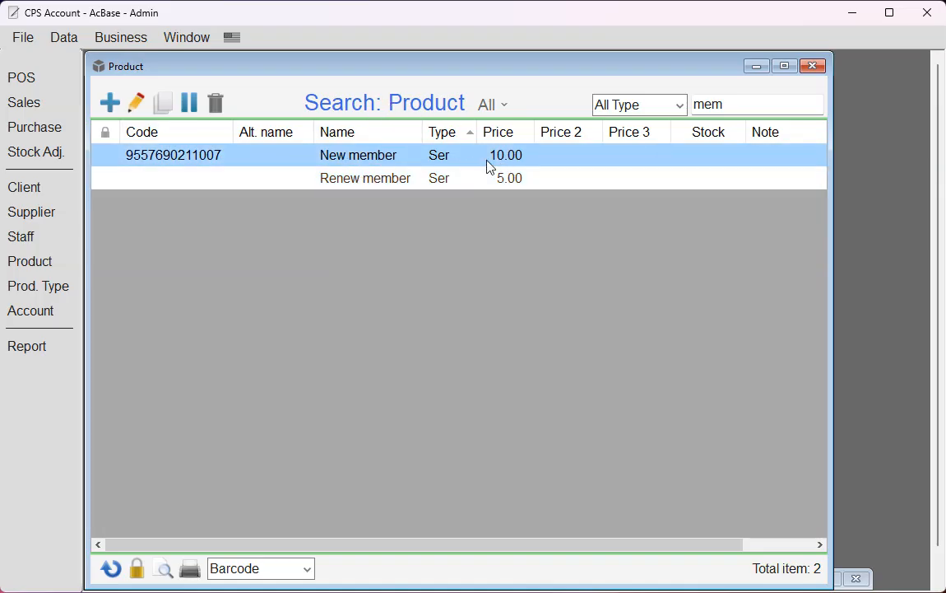
left_click(384, 178)
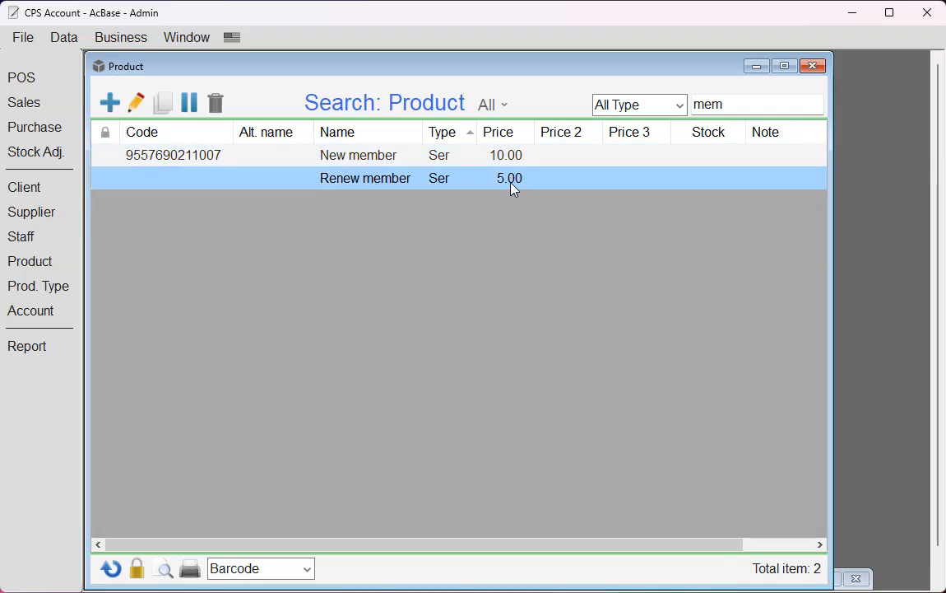
left_click(169, 159)
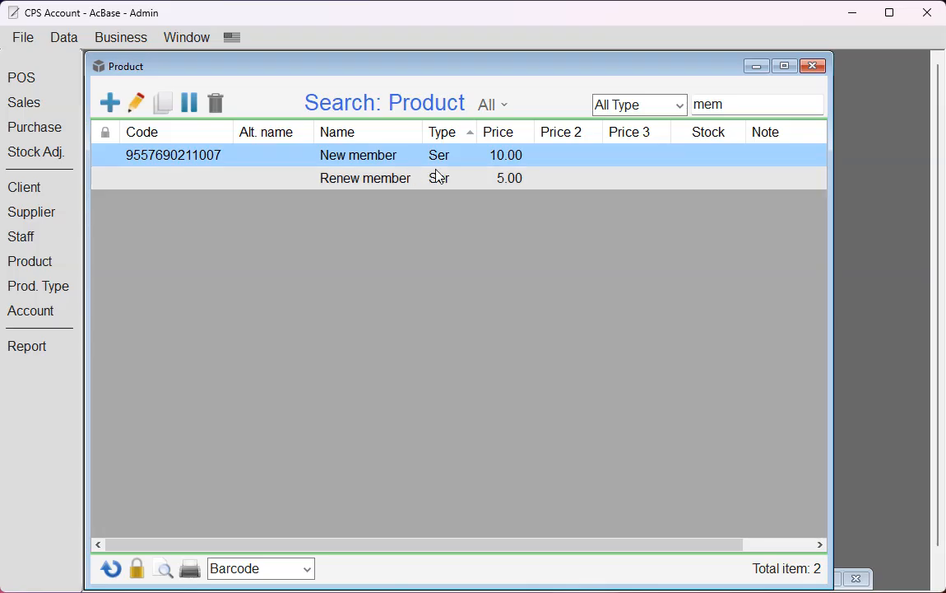
left_click(756, 66)
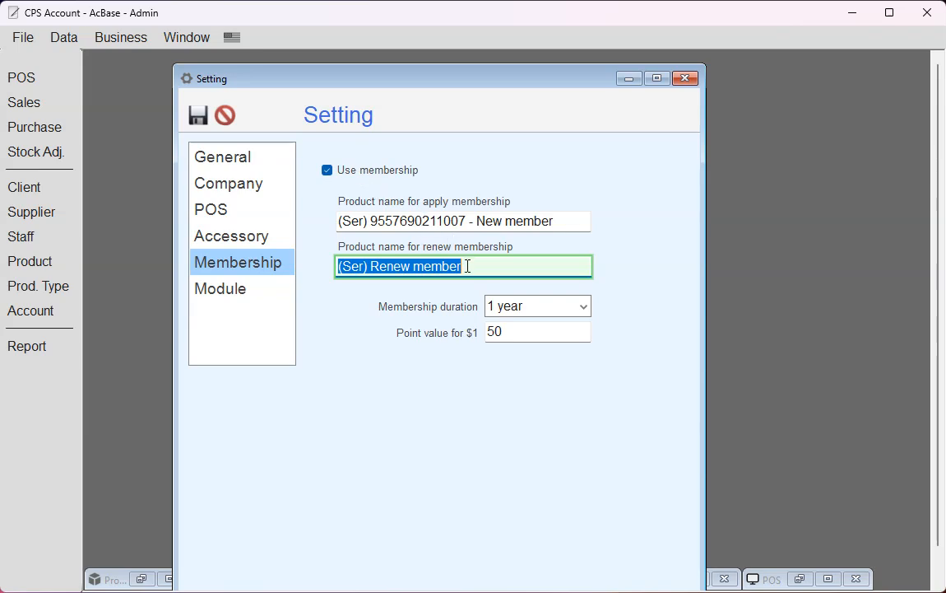
Check the membership duration and the point value for $1, and save the settings
left_click(543, 316)
left_click(545, 316)
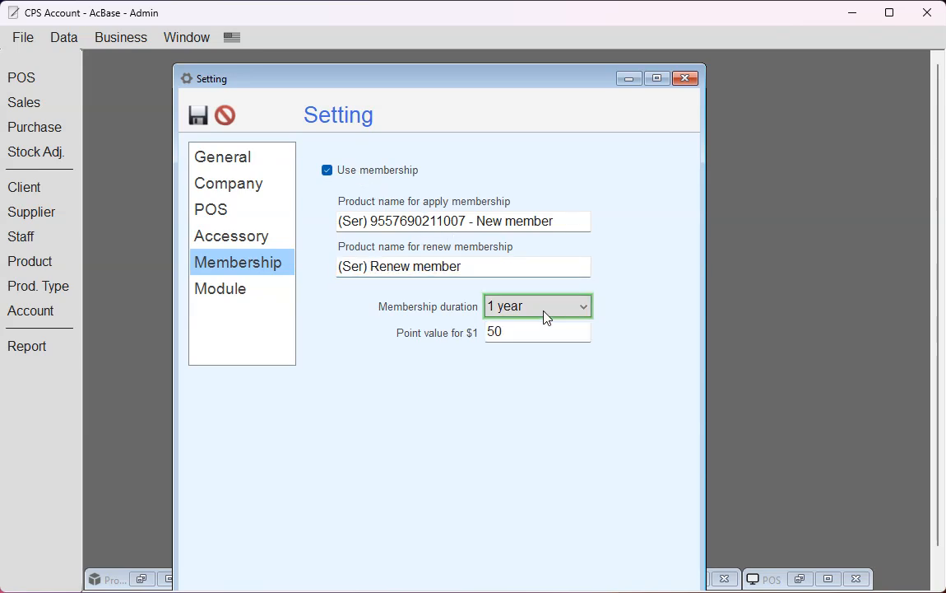
key("Tab")
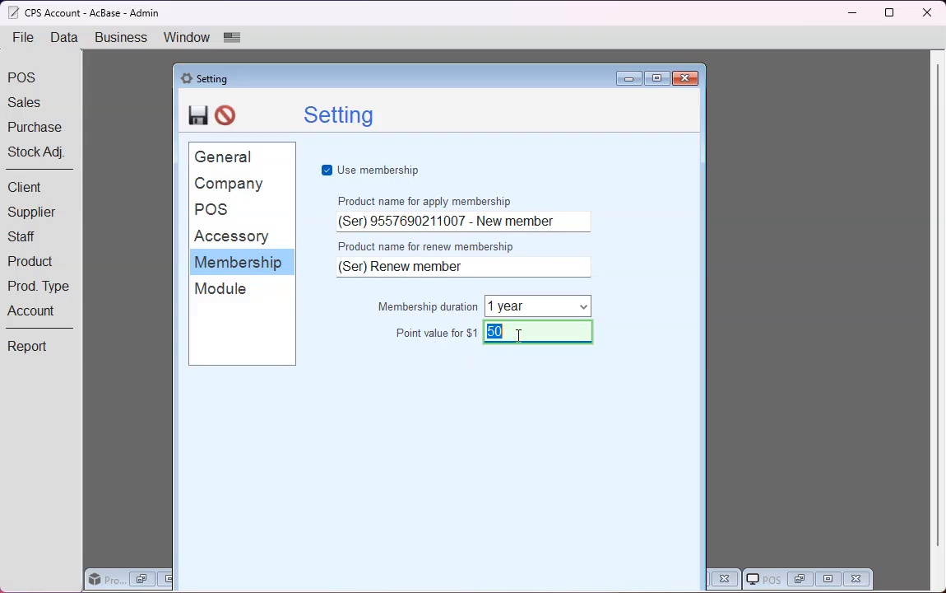
left_click(519, 335)
left_click_drag(497, 330, 480, 332)
left_click(499, 331)
left_click_drag(516, 333, 469, 333)
left_click(199, 117)
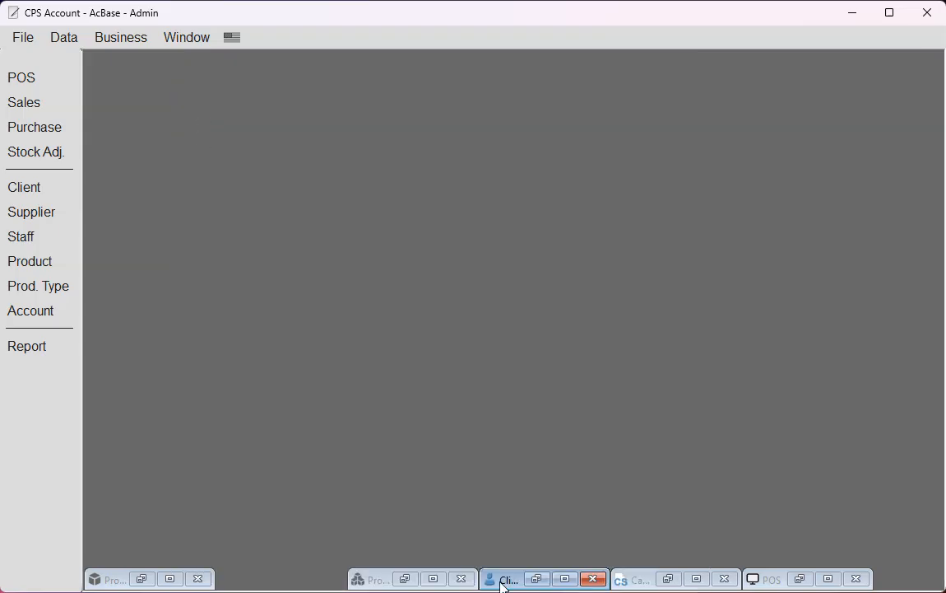
Check the prices of the New member and Renew member products and close the product list
left_click(403, 579)
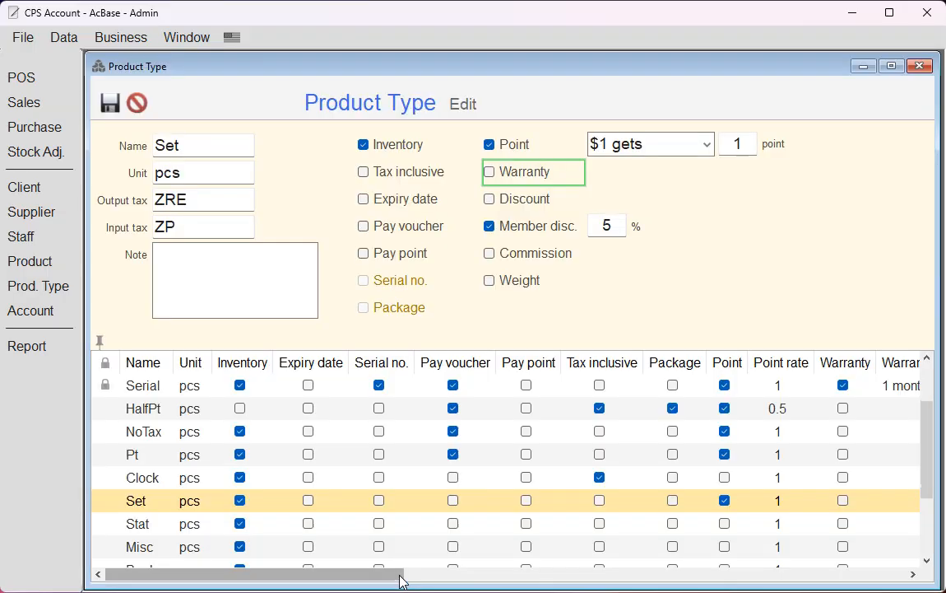
left_click(863, 66)
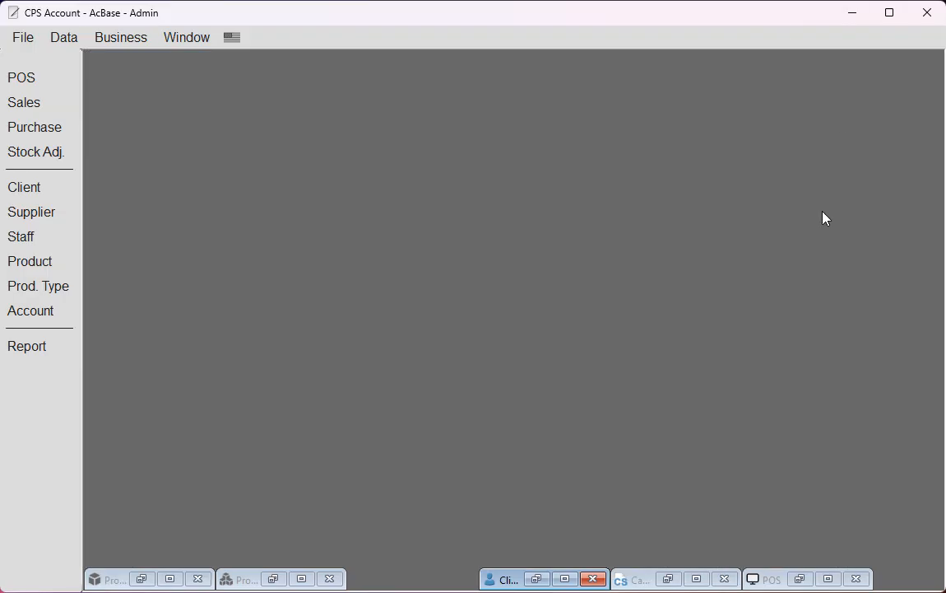
left_click(142, 578)
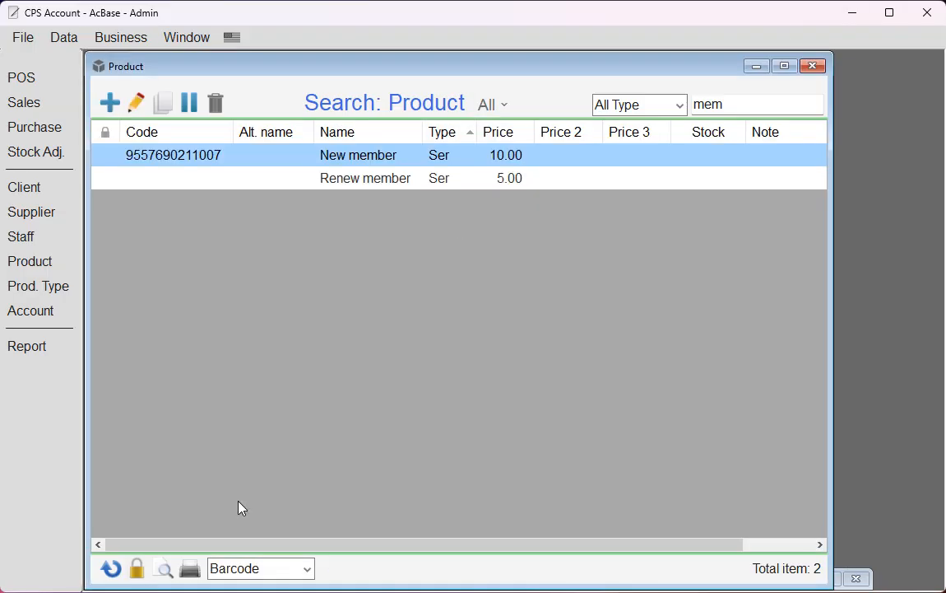
left_click(505, 177)
left_click(509, 158)
left_click(507, 183)
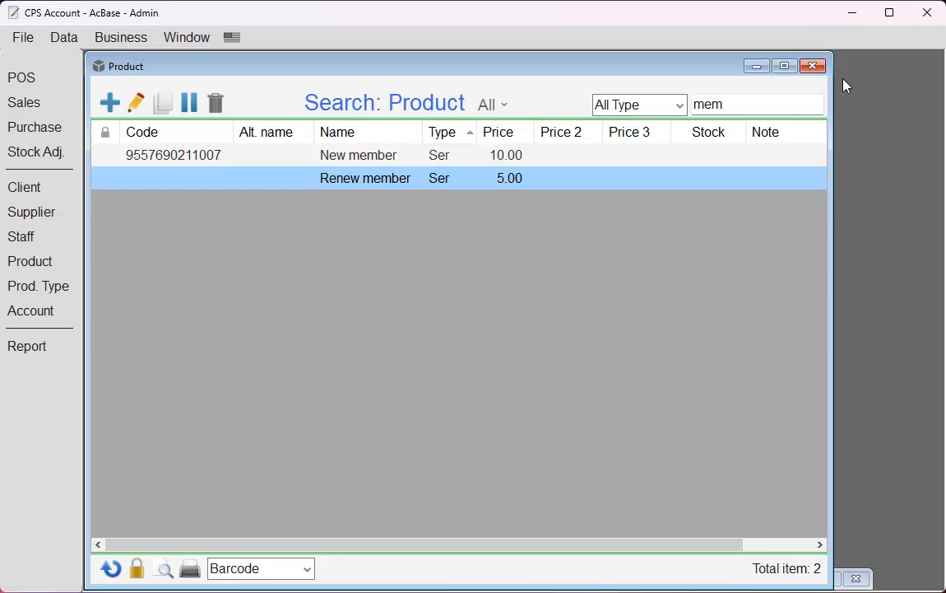
left_click(813, 67)
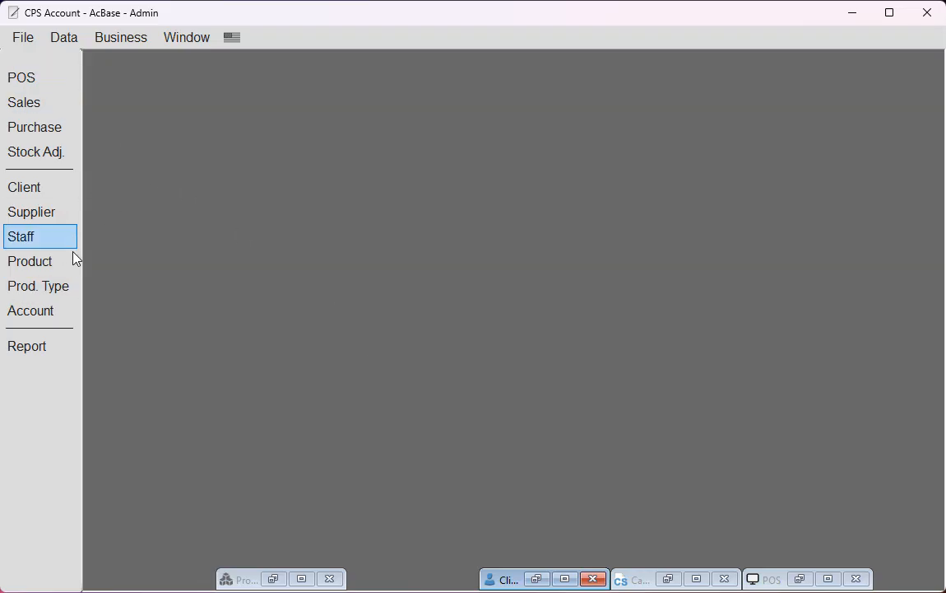
Open the product types in a maximized window and cancel the pending edit of the Set type
left_click(57, 294)
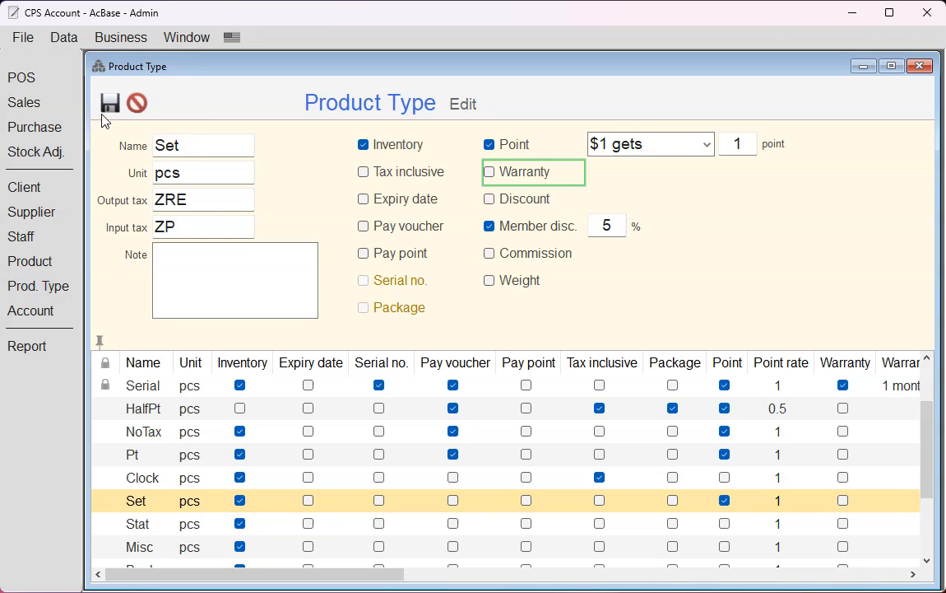
left_click(46, 290)
left_click(46, 290)
left_click(46, 290)
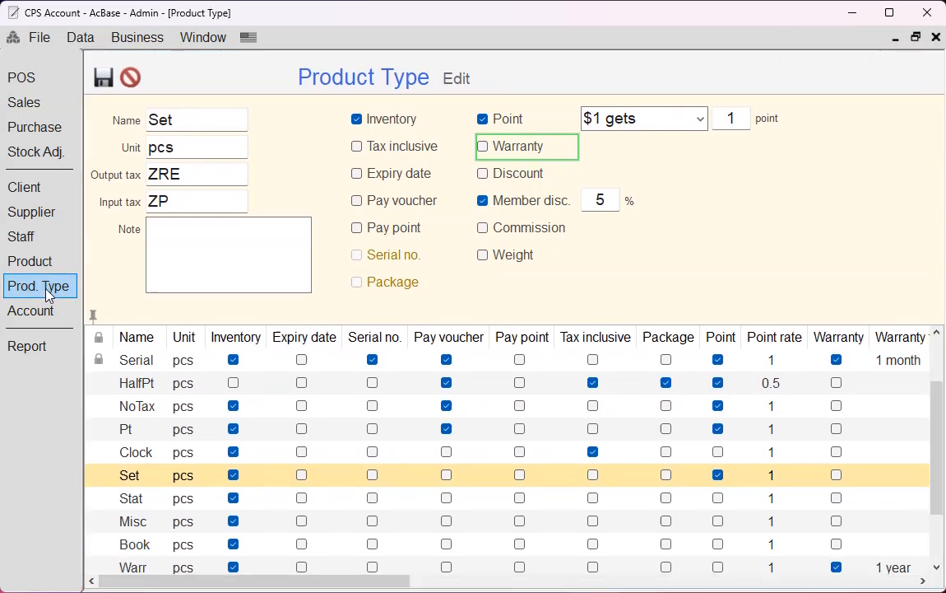
left_click(127, 75)
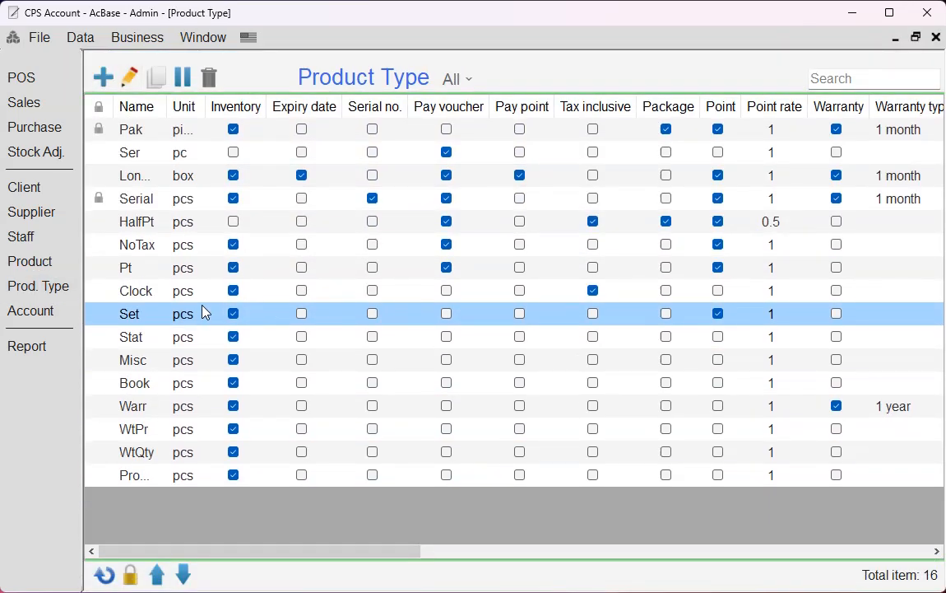
Open the Set product type for editing and toggle its member discount off and back on at 5%
double_click(185, 319)
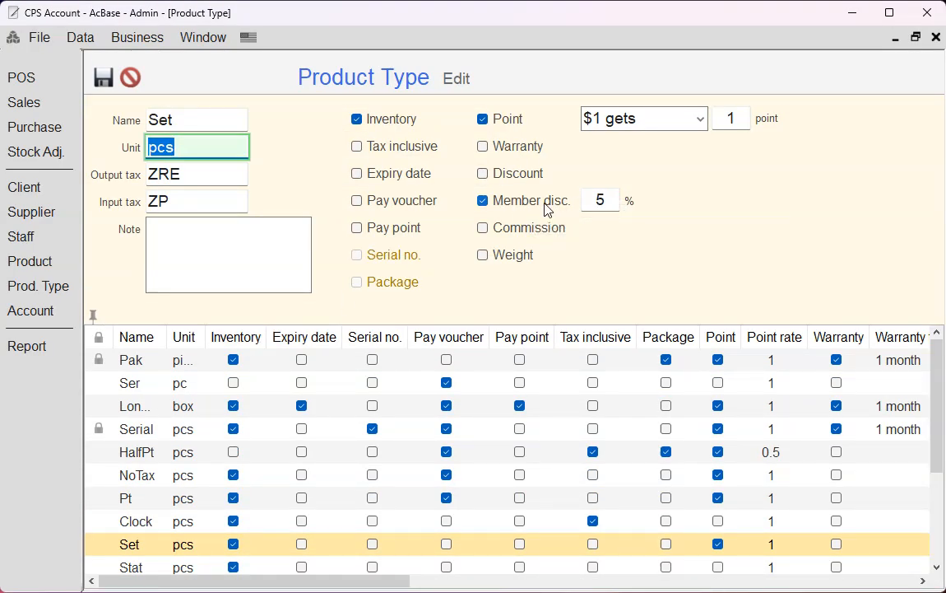
left_click(543, 210)
left_click(544, 208)
left_click(541, 207)
left_click(235, 124)
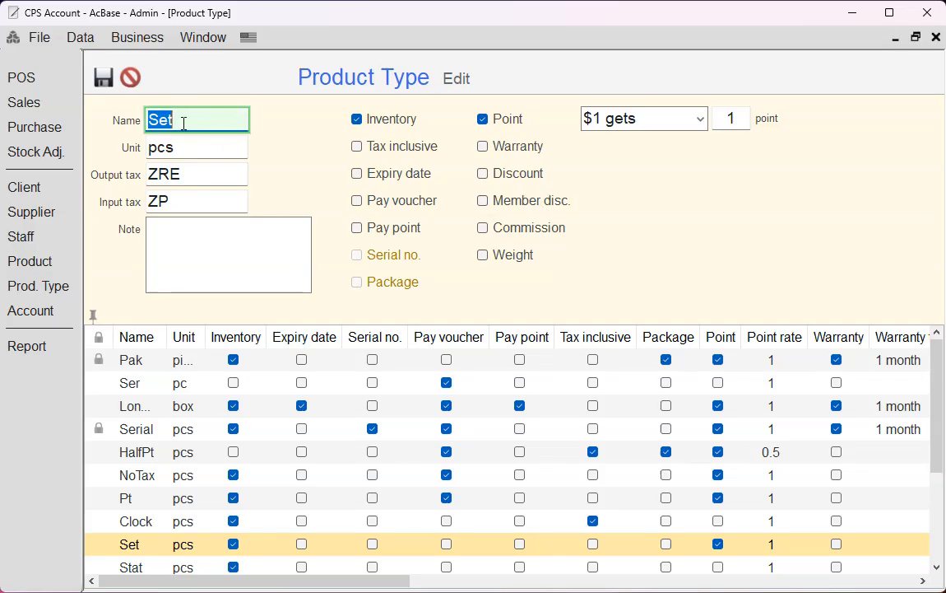
left_click(551, 204)
left_click(614, 203)
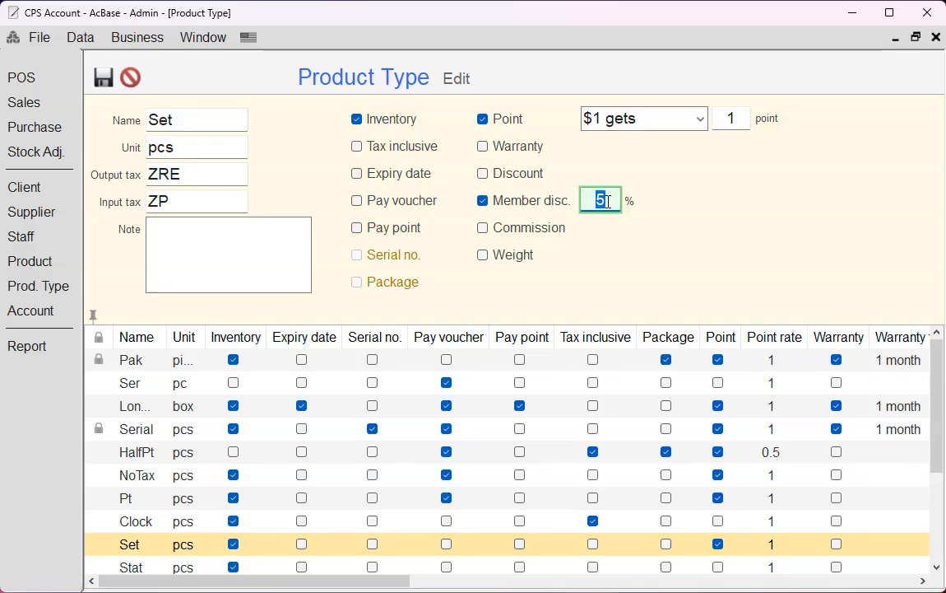
left_click(611, 200)
Check the member discount of the Clock product type and return to the Set type
left_click(152, 521)
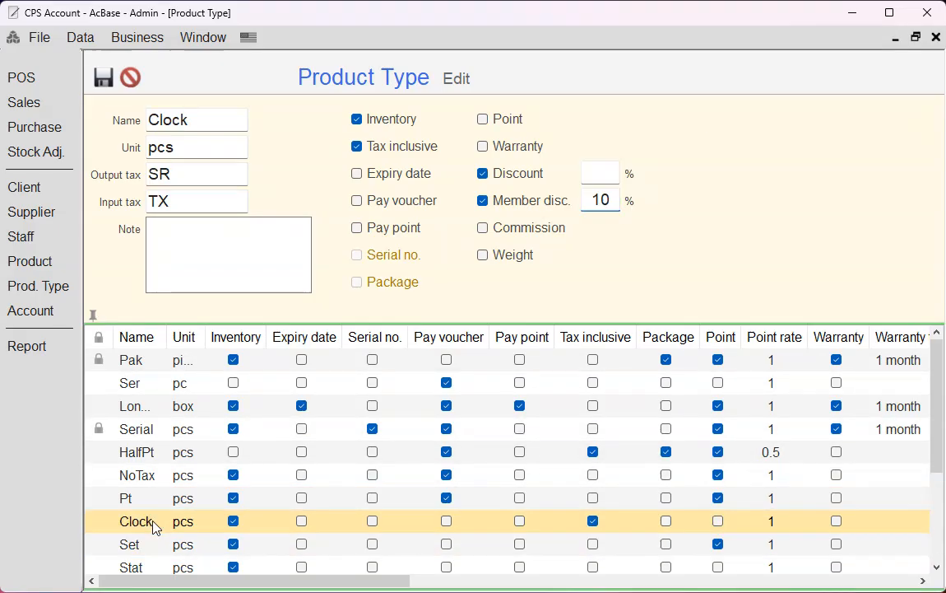
left_click(602, 200)
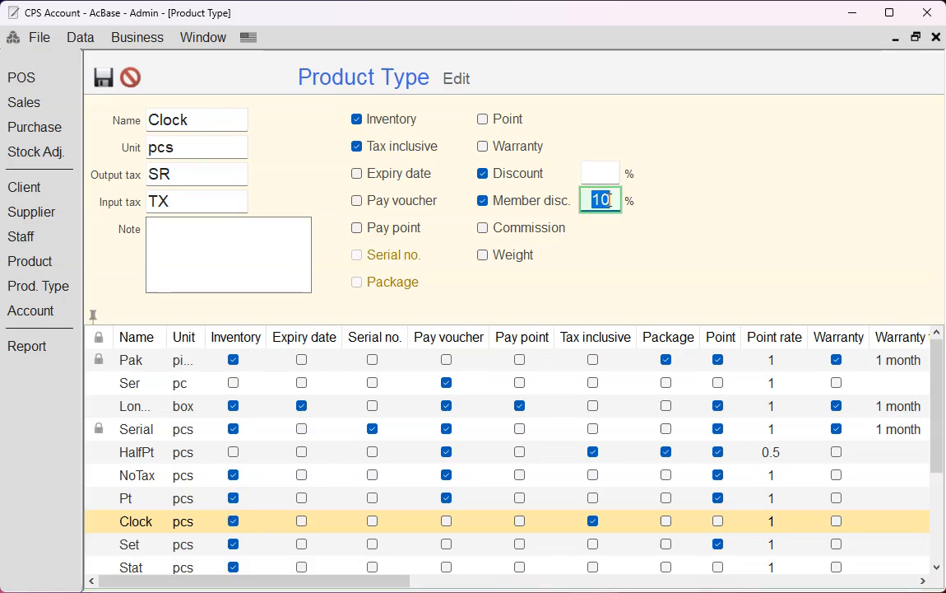
left_click(177, 543)
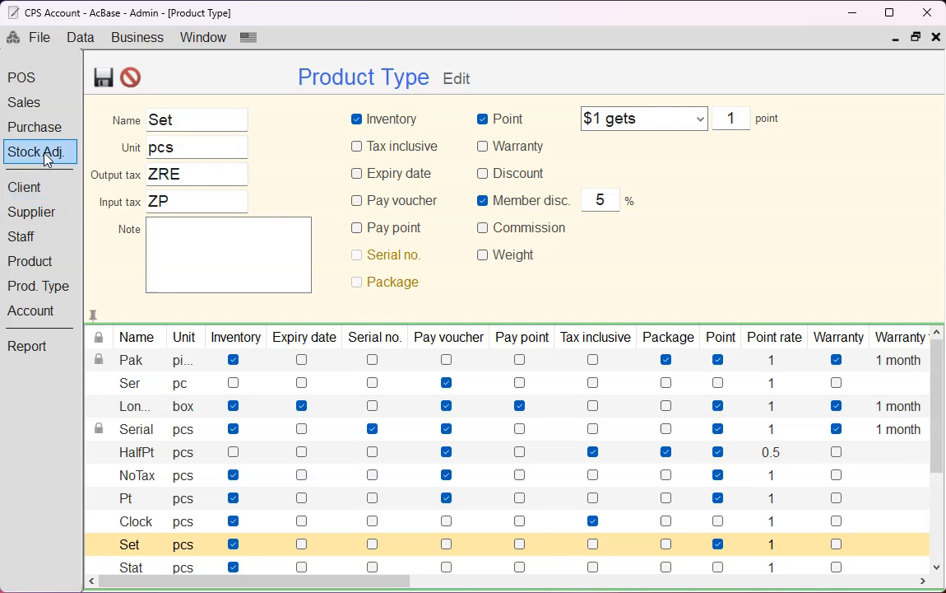
Open the client list and check the first client's points and member expiry
left_click(41, 78)
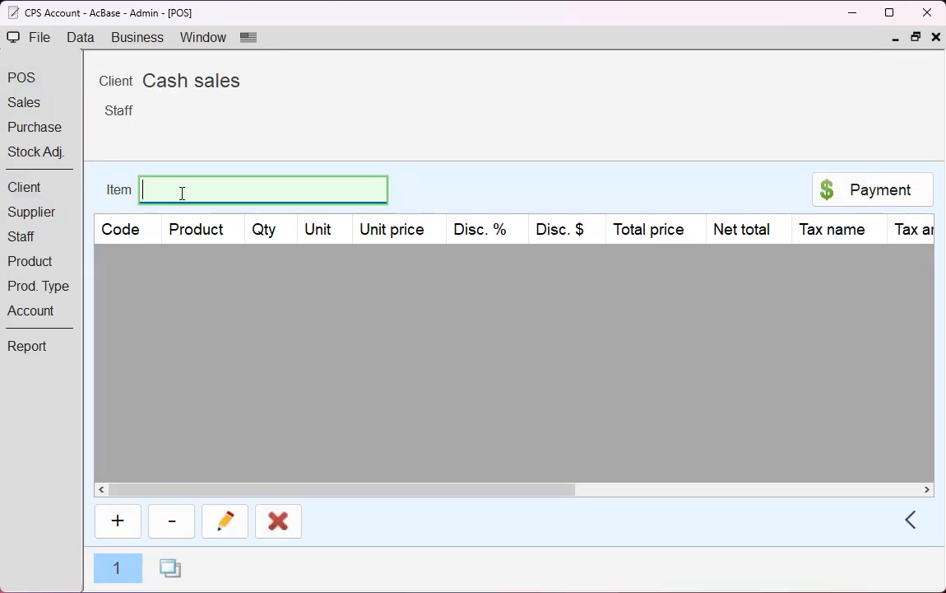
left_click(18, 190)
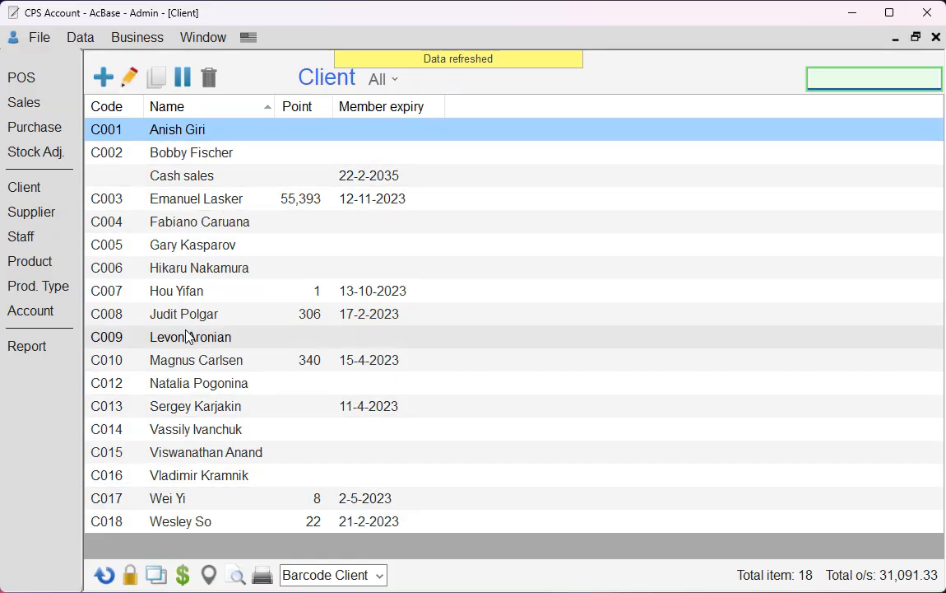
left_click(206, 172)
left_click(201, 135)
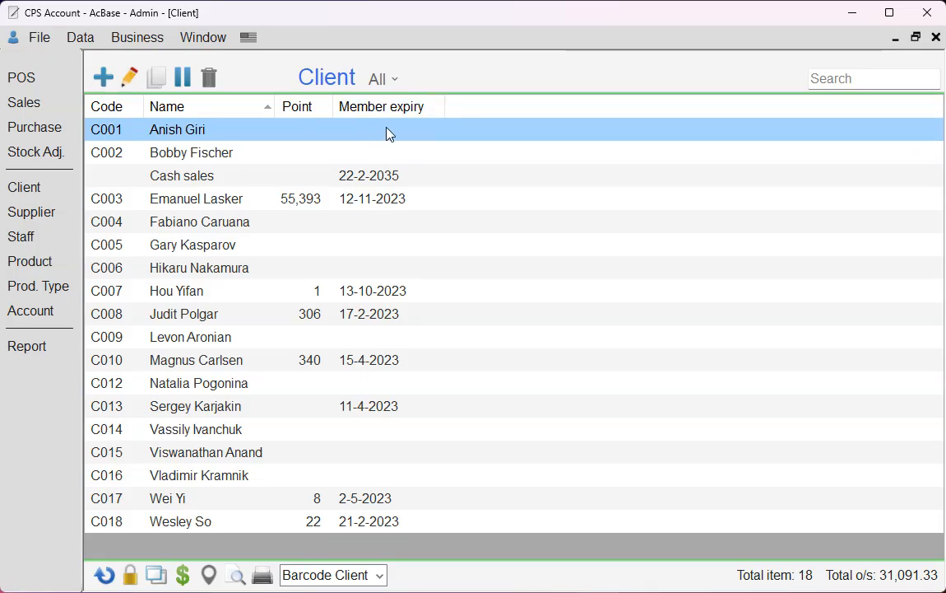
Start a POS sale for the first client in the client list and join them as a member
left_click(44, 76)
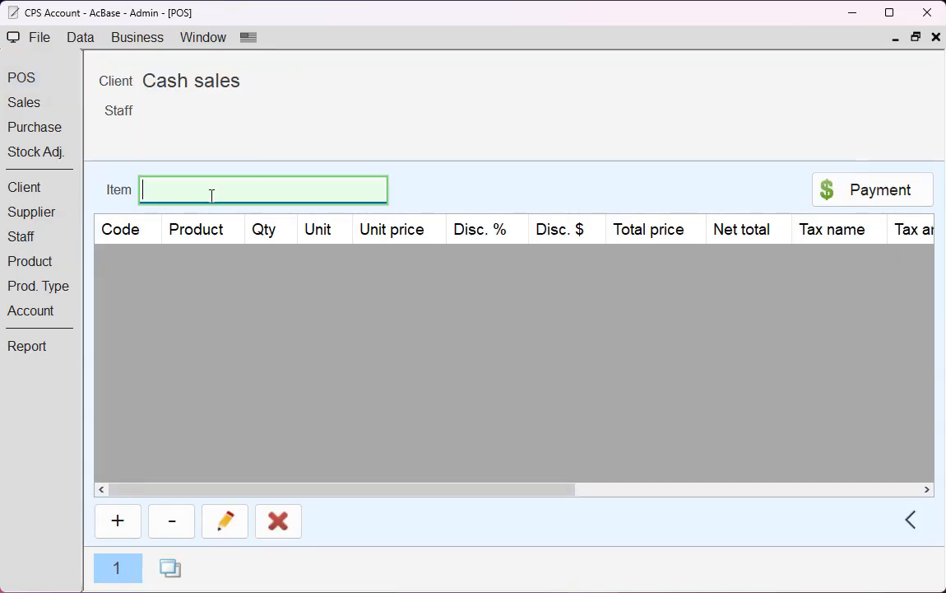
type("ani")
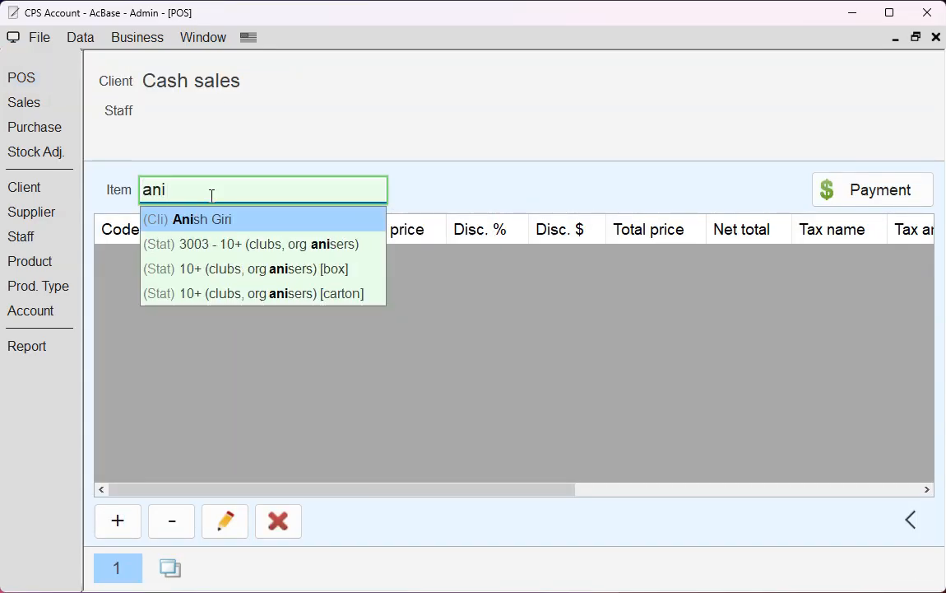
key("Return")
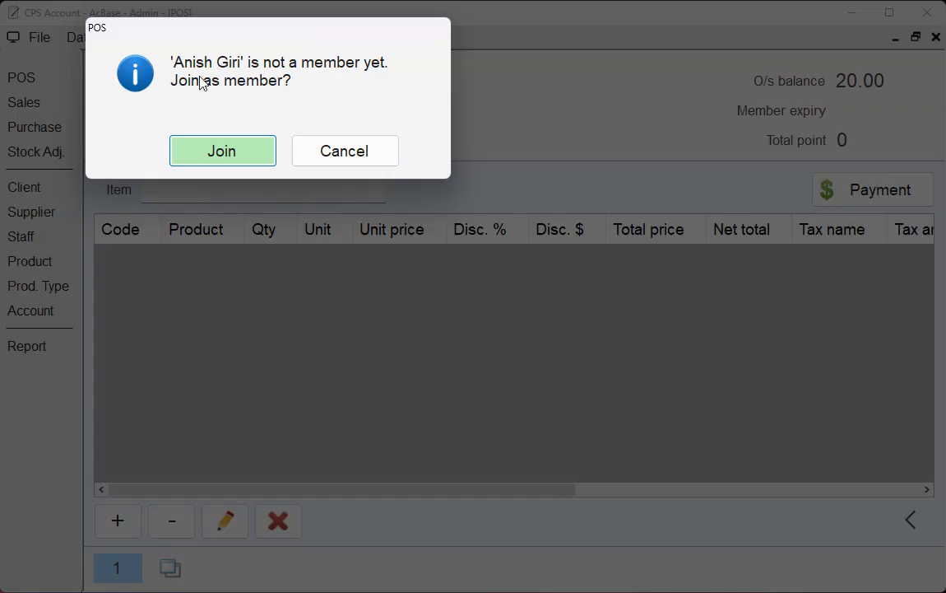
left_click(220, 154)
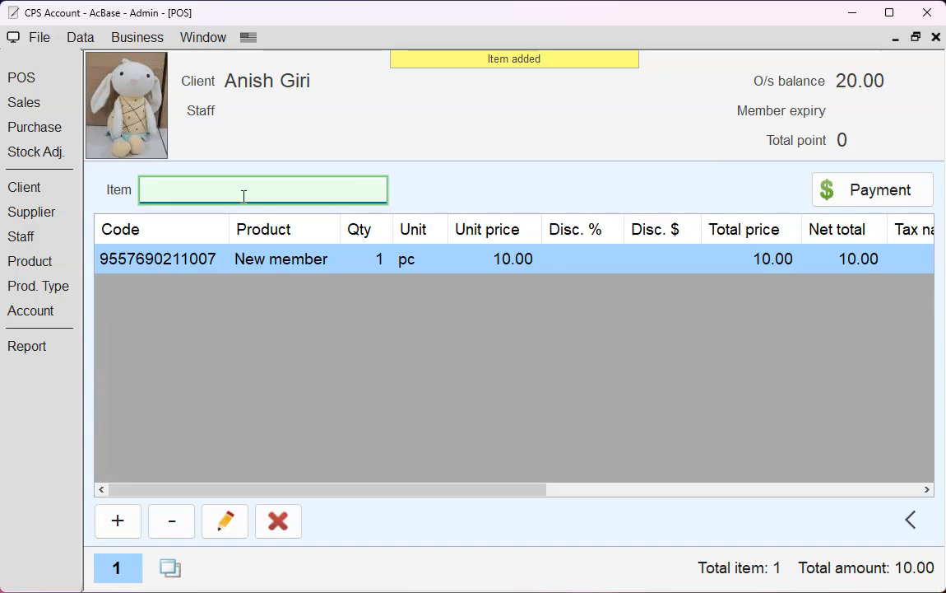
Receive the 10.00 membership fee in cash, complete the sale, and check the client's member expiry in the client list
left_click(850, 198)
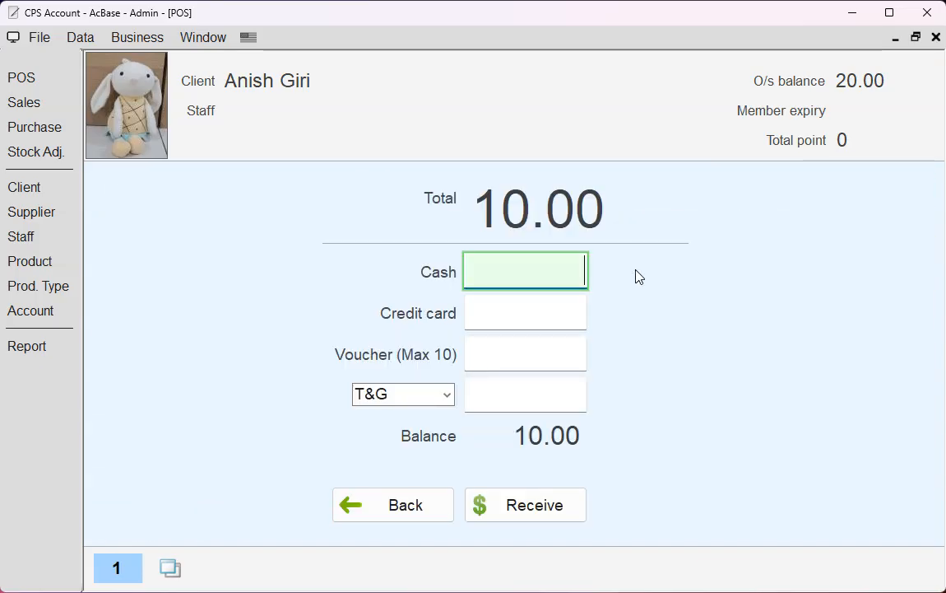
left_click(526, 509)
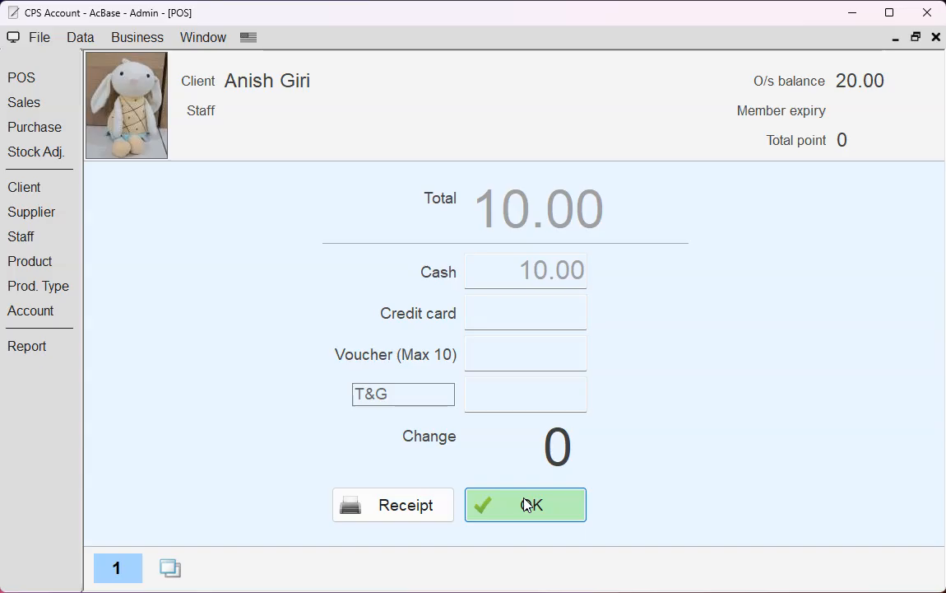
left_click(527, 504)
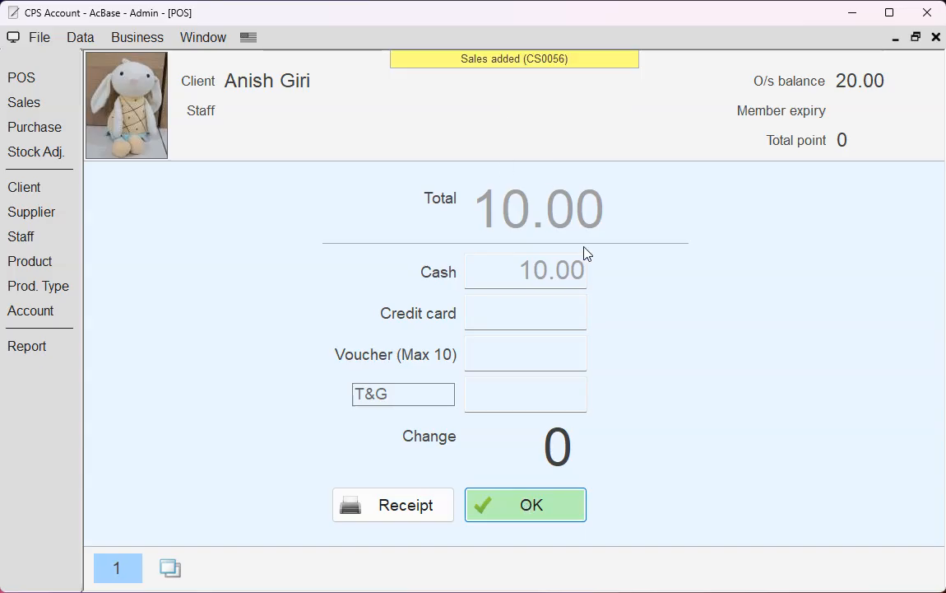
left_click(537, 511)
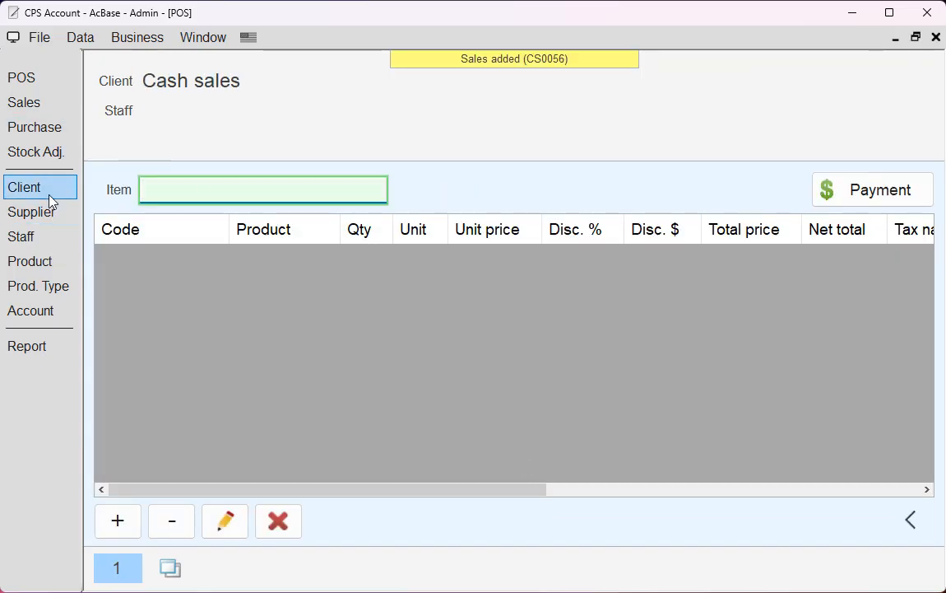
left_click(20, 193)
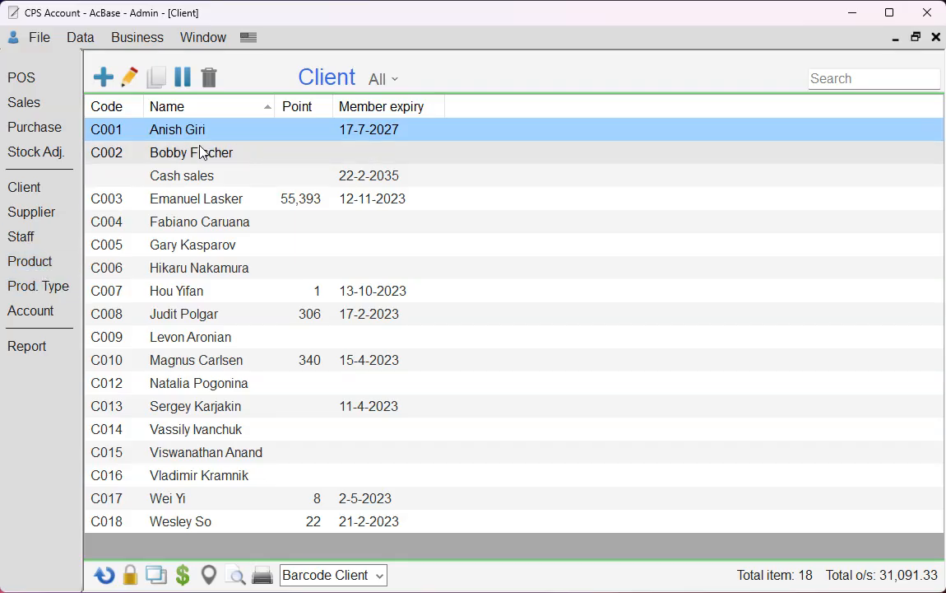
Compare the member discount settings of the Clock and Set product types
left_click(47, 85)
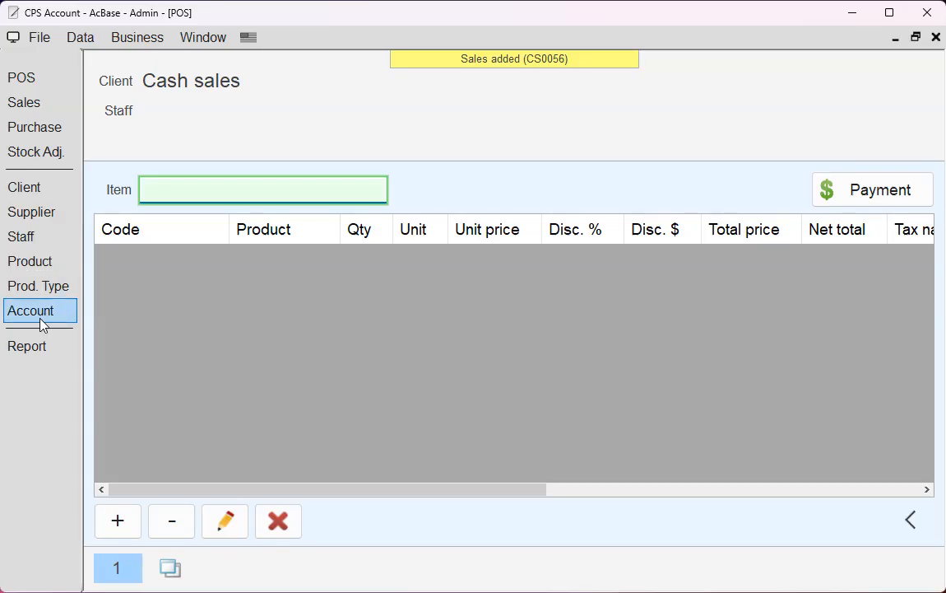
left_click(57, 263)
left_click(61, 288)
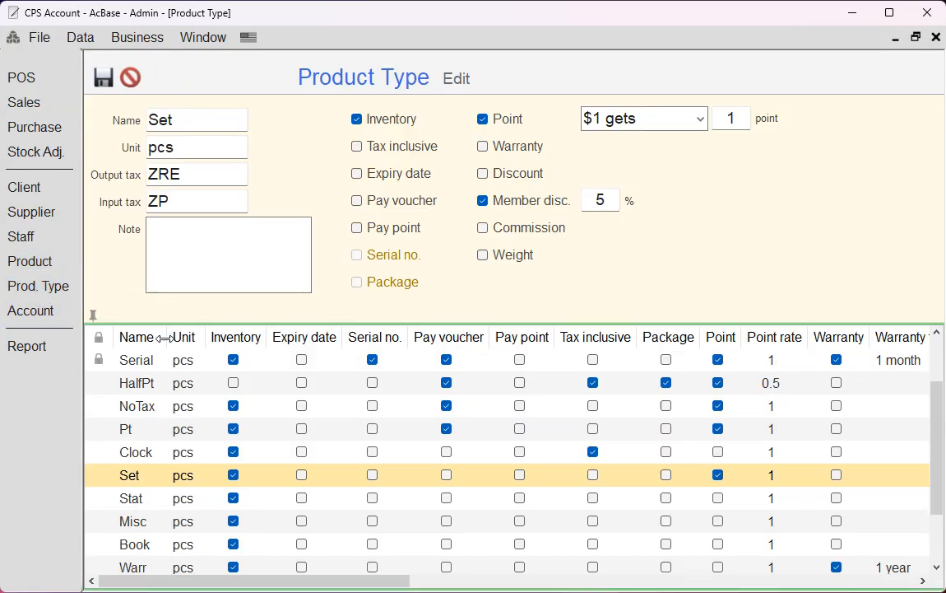
left_click(158, 452)
left_click(158, 475)
left_click(158, 452)
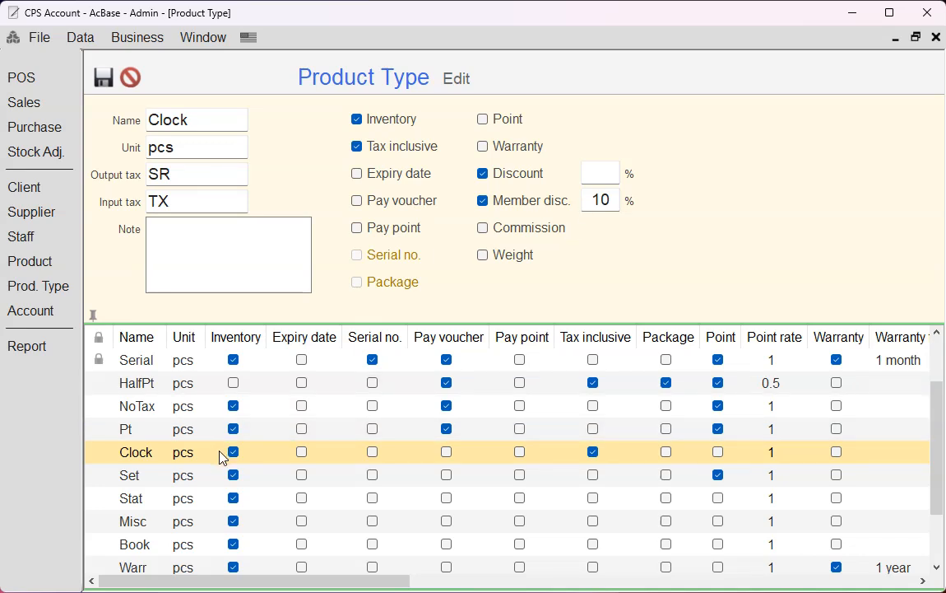
left_click(186, 497)
left_click(186, 476)
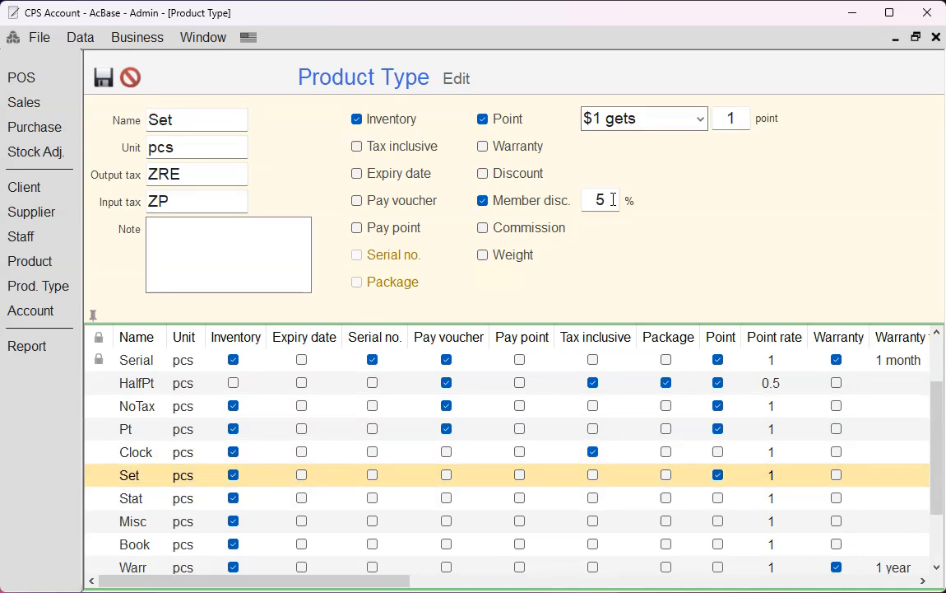
Start a POS sale for the new member and add the Tourney (analogue) clock and the Single weighted Chess set
left_click(33, 78)
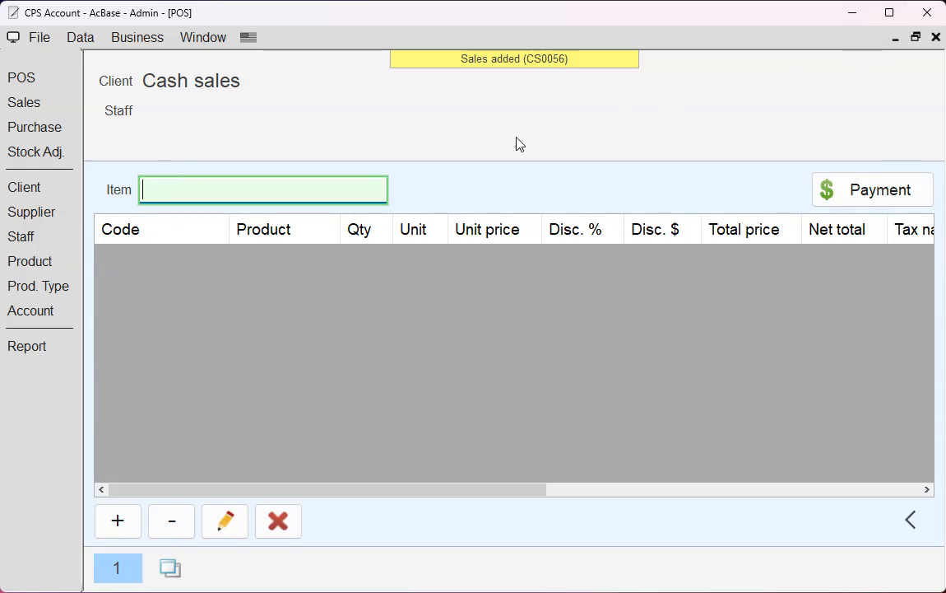
type("ani")
key("Return")
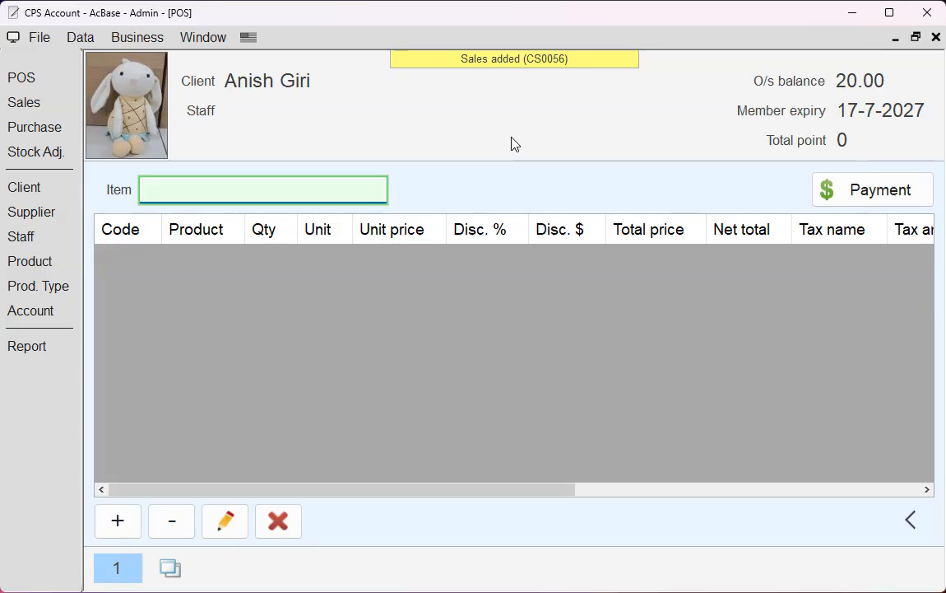
type("clo")
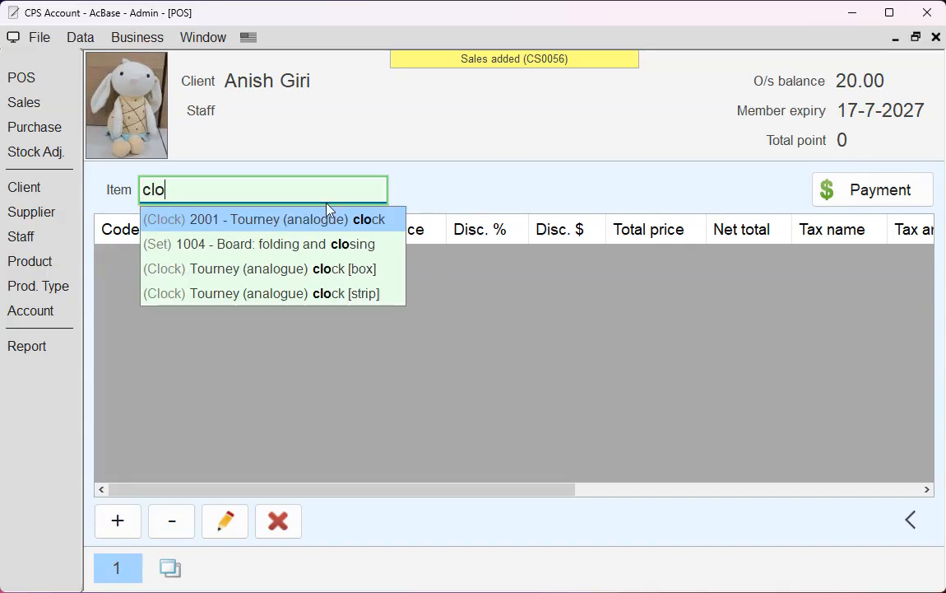
left_click(327, 220)
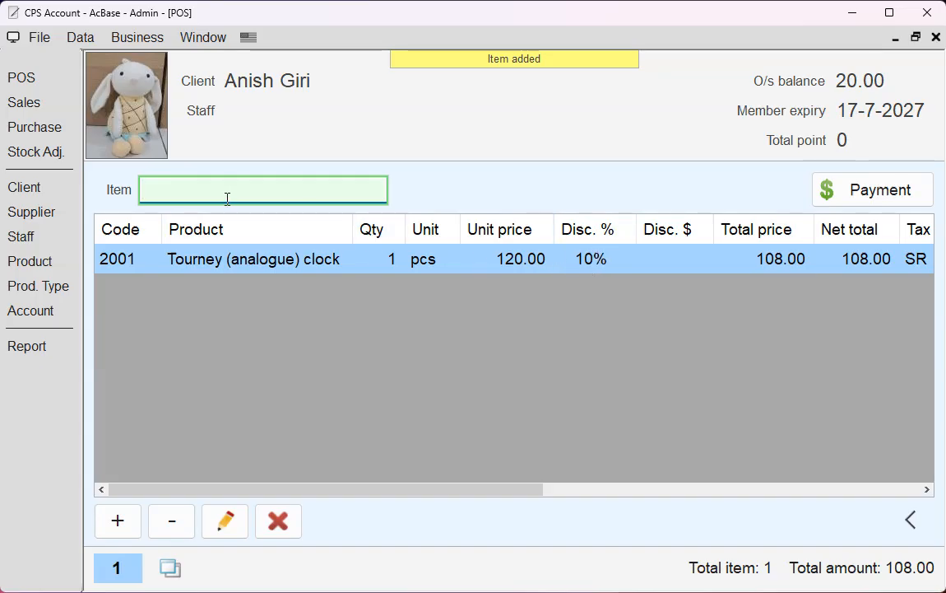
type("et")
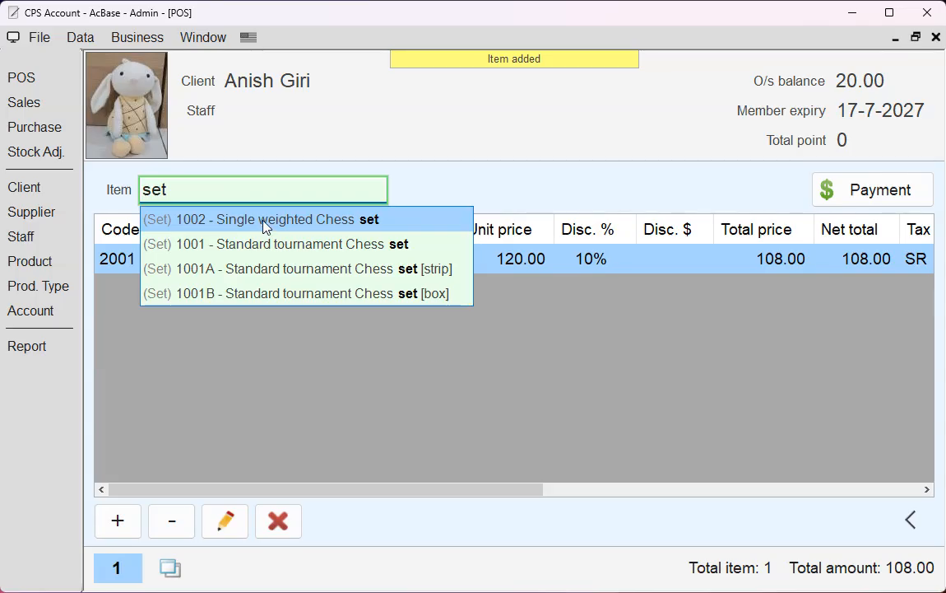
left_click(276, 219)
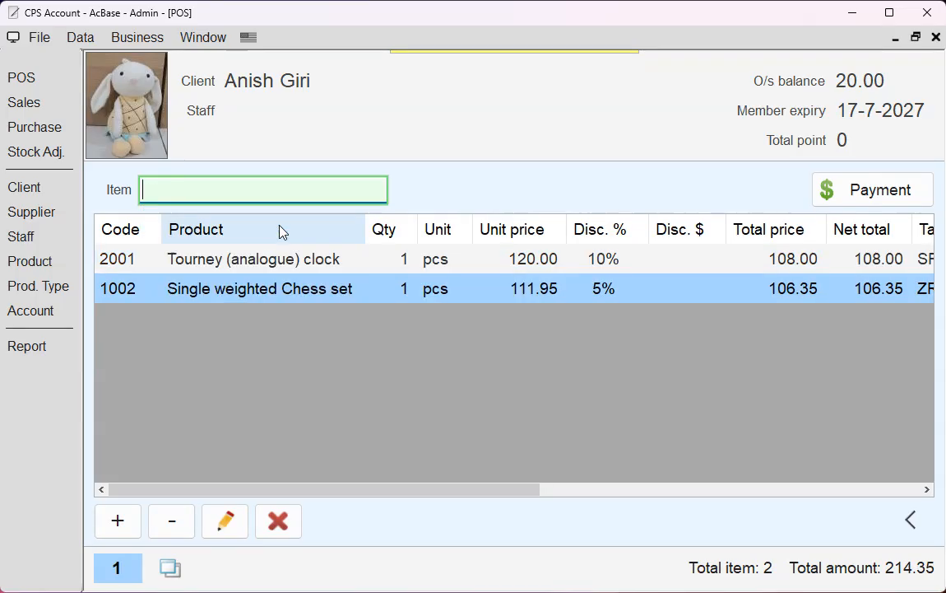
Examine the discount percentages of both sale items, including the chess set's item details, and cancel the item edit
left_click(601, 260)
left_click(595, 287)
left_click(600, 261)
left_click(597, 288)
left_click(605, 261)
left_click(603, 287)
left_click(603, 262)
double_click(600, 291)
left_click(481, 298)
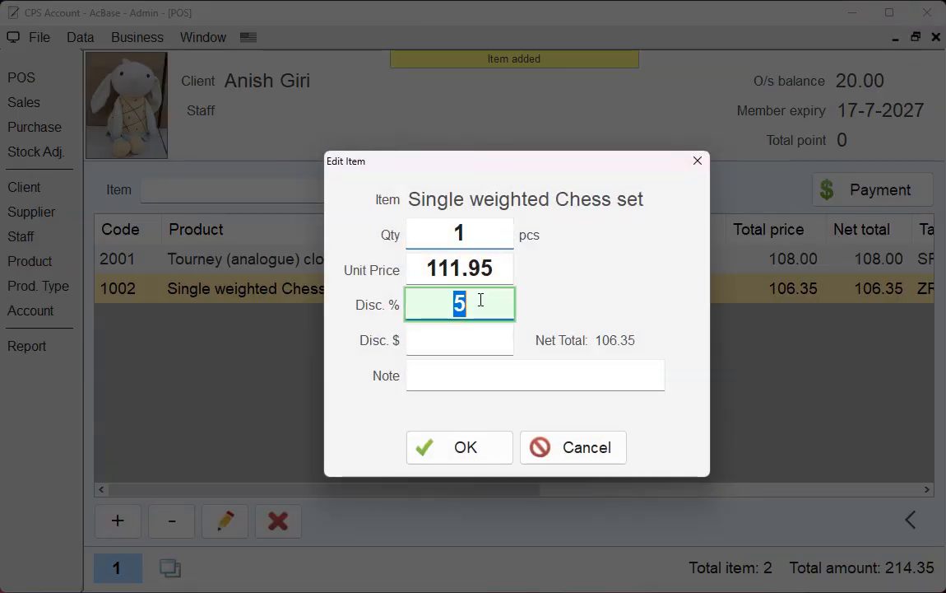
left_click(573, 451)
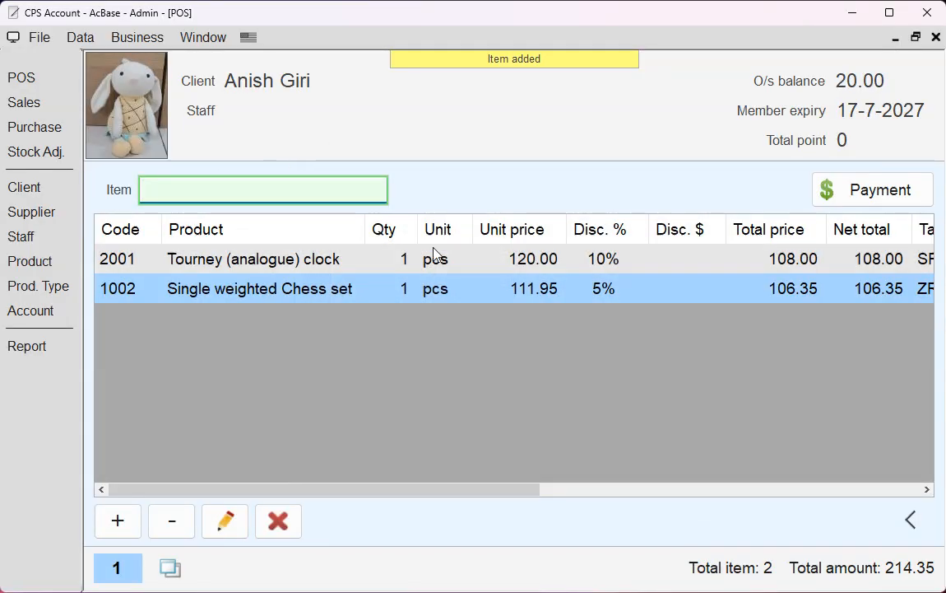
Switch the sale's client to Cash sales and delete the clock and chess set items
type("ca")
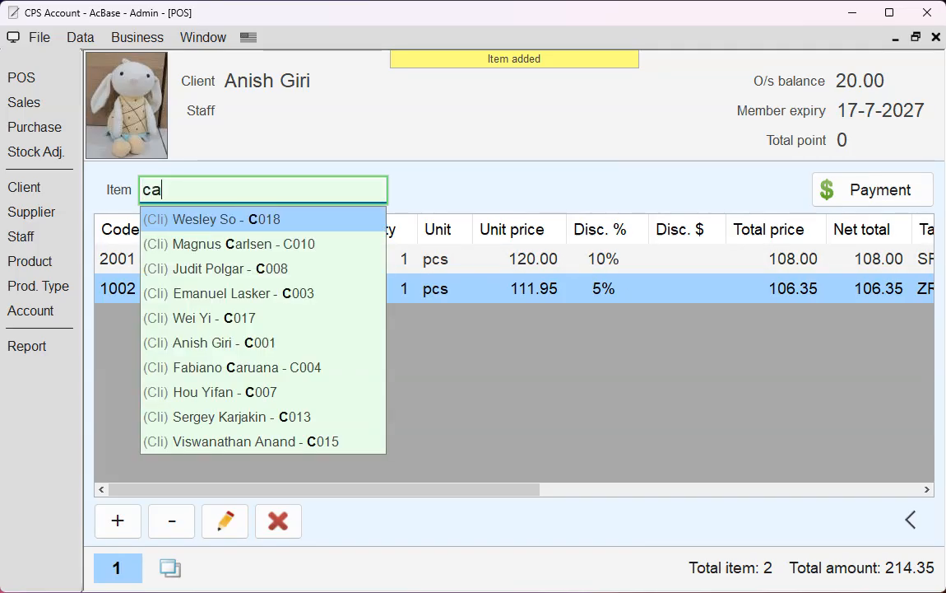
left_click(219, 221)
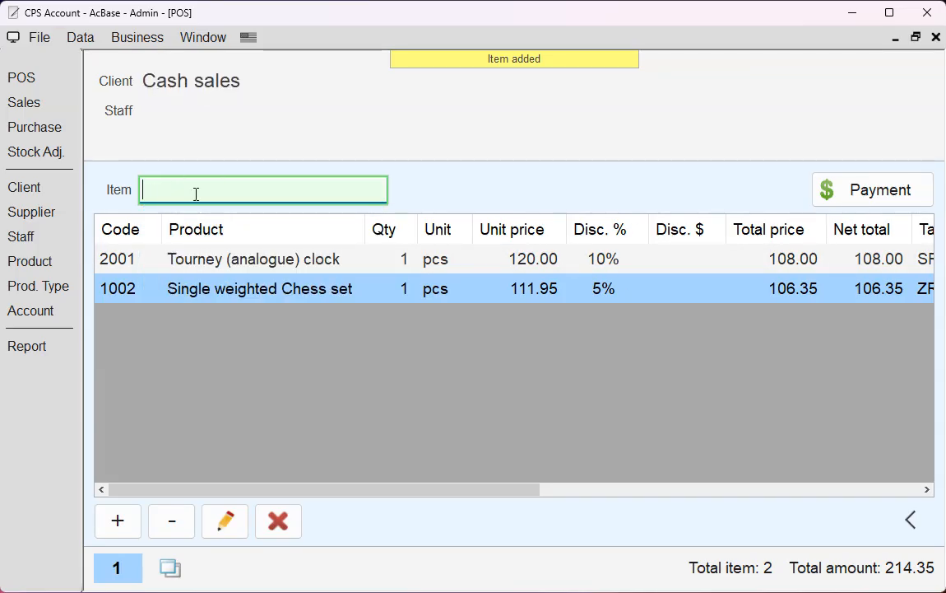
left_click(295, 264)
key("Delete")
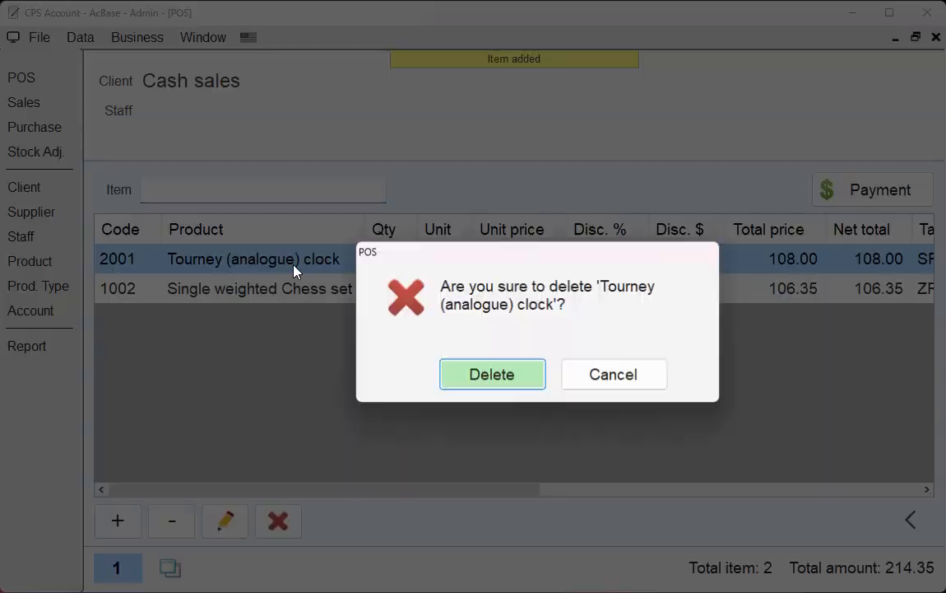
key("Return")
key("Delete")
key("Return")
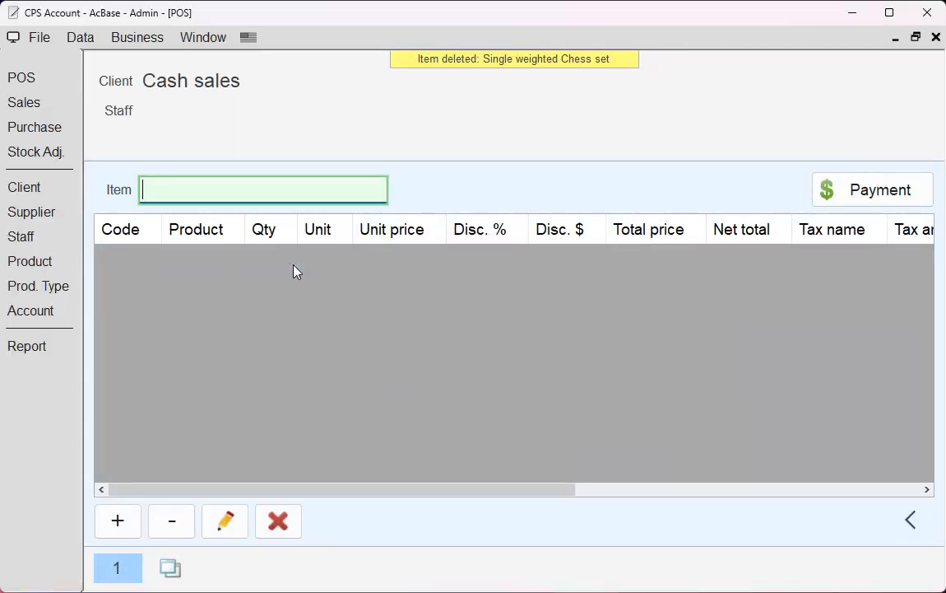
Add one Tourney (analogue) clock and one Single weighted Chess set to the Cash sales transaction
type("clock")
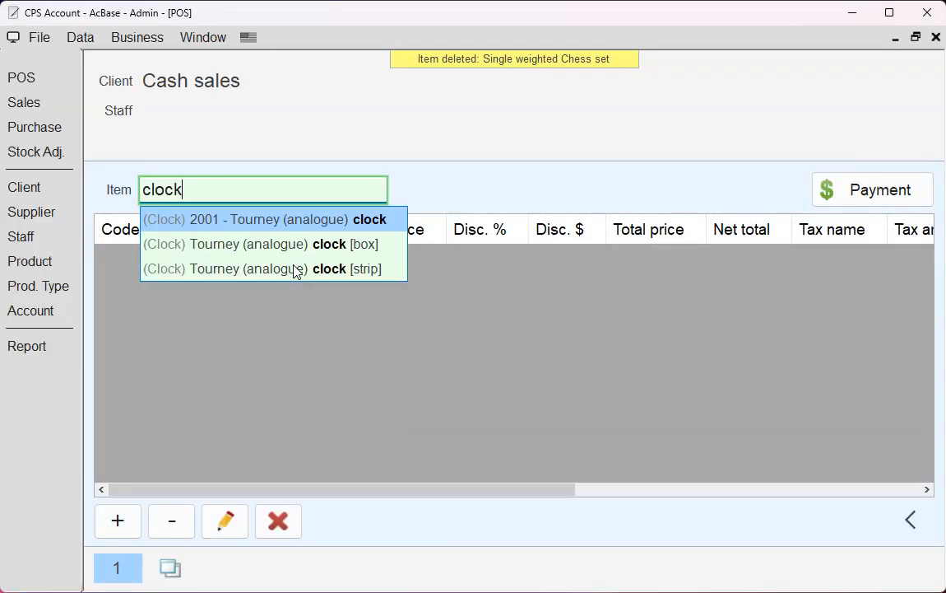
left_click(323, 221)
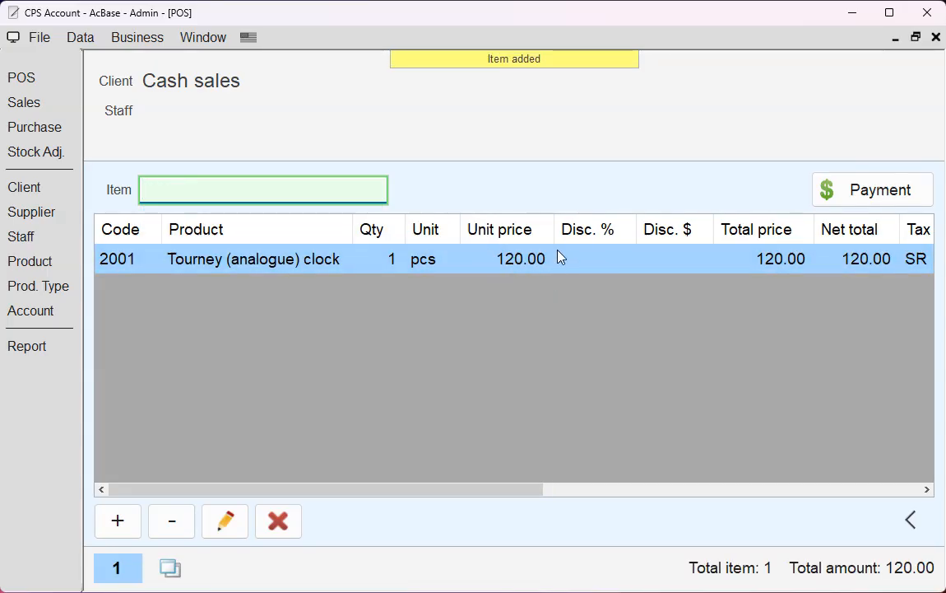
type("set")
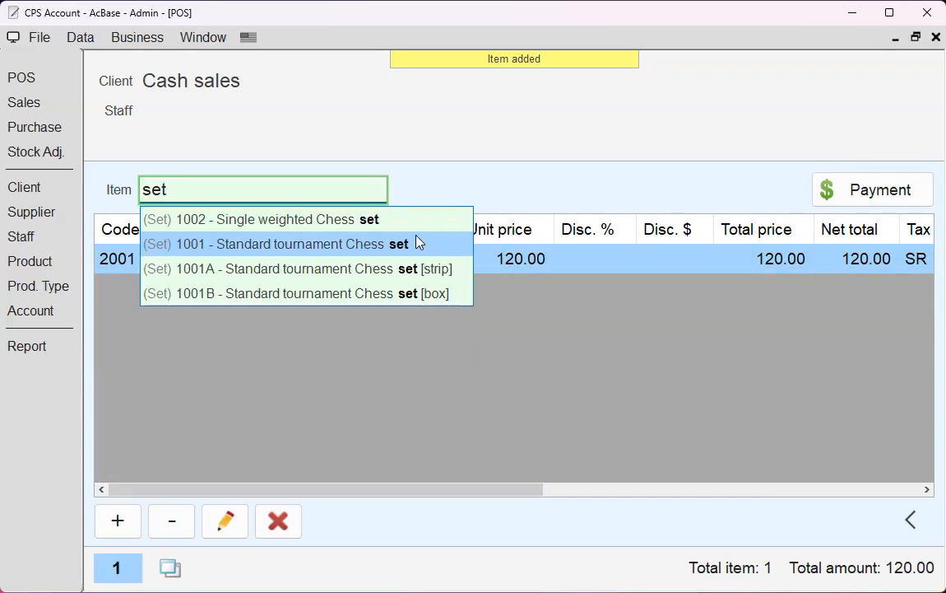
key("Return")
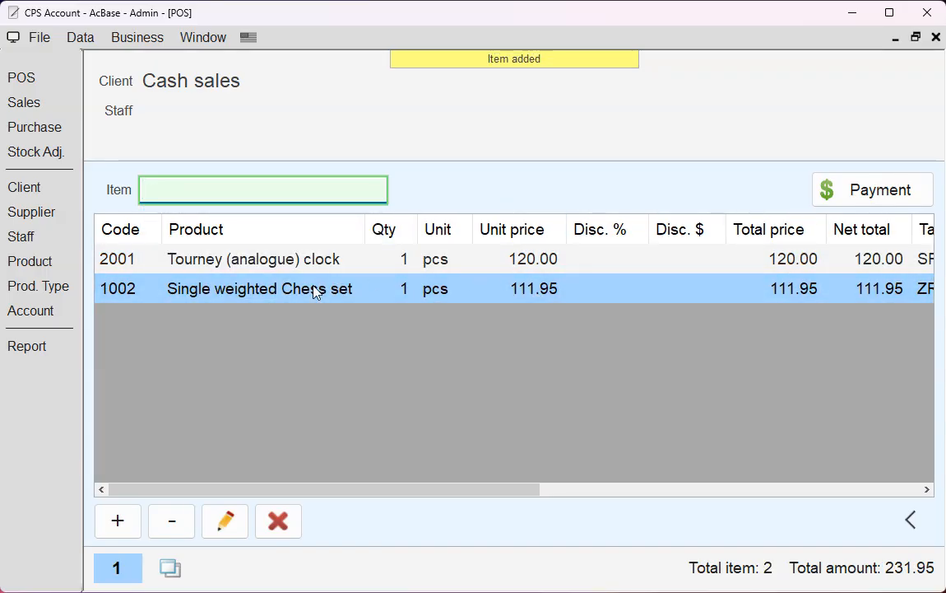
Remove the chess set and the clock from the Cash sales transaction
key("Delete")
key("Return")
key("Delete")
key("Return")
Select the member client again, add the Tourney (analogue) clock and Single weighted Chess set, and proceed to payment
type("ani")
key("Return")
type("clock")
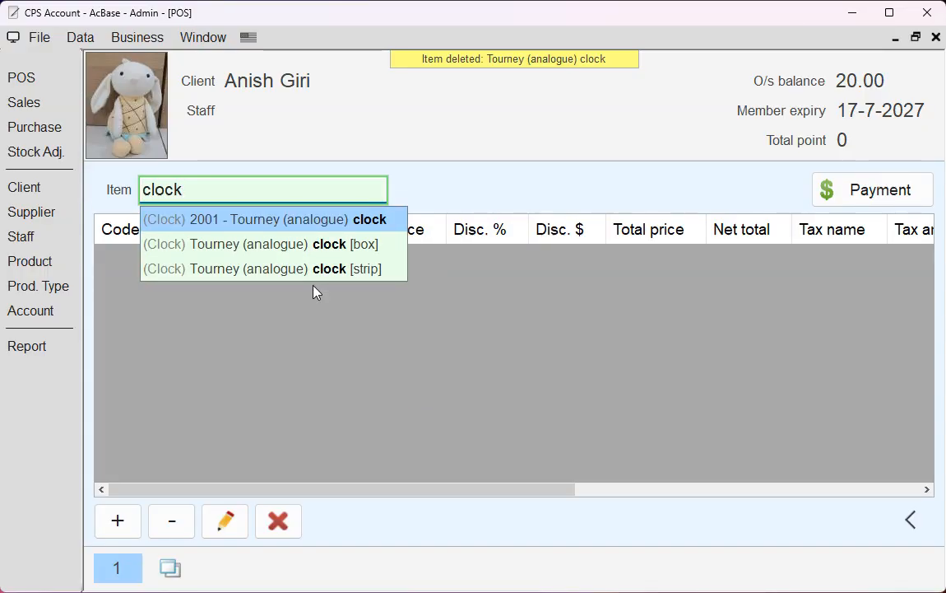
key("Return")
type("set")
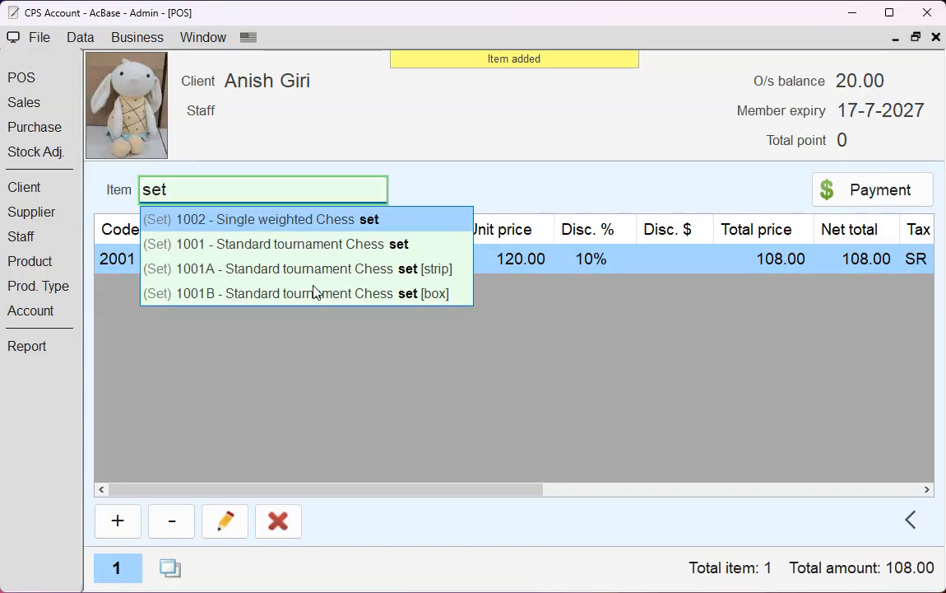
key("Return")
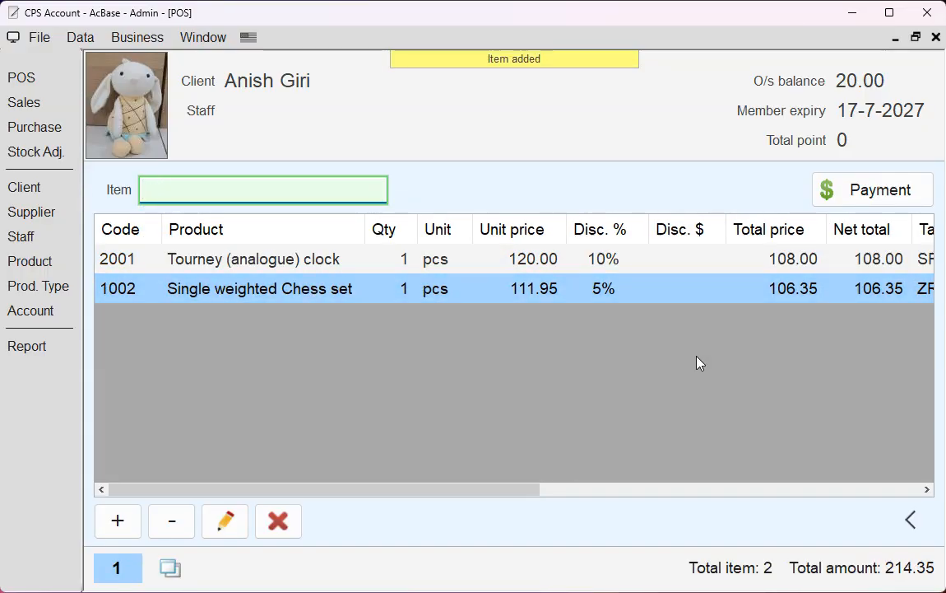
left_click(885, 195)
Return to the Set product type and toggle its Point option off and back on
left_click(52, 269)
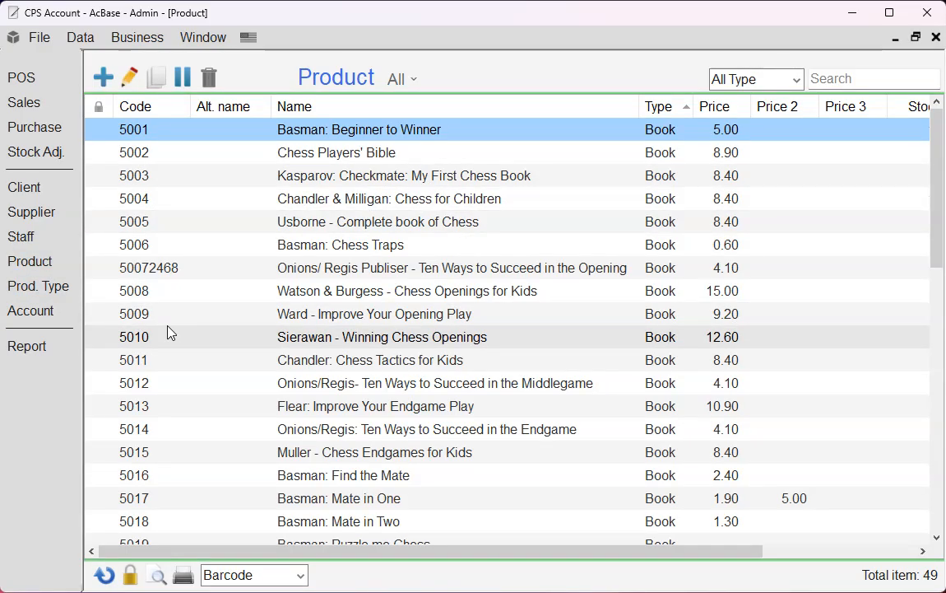
left_click(58, 287)
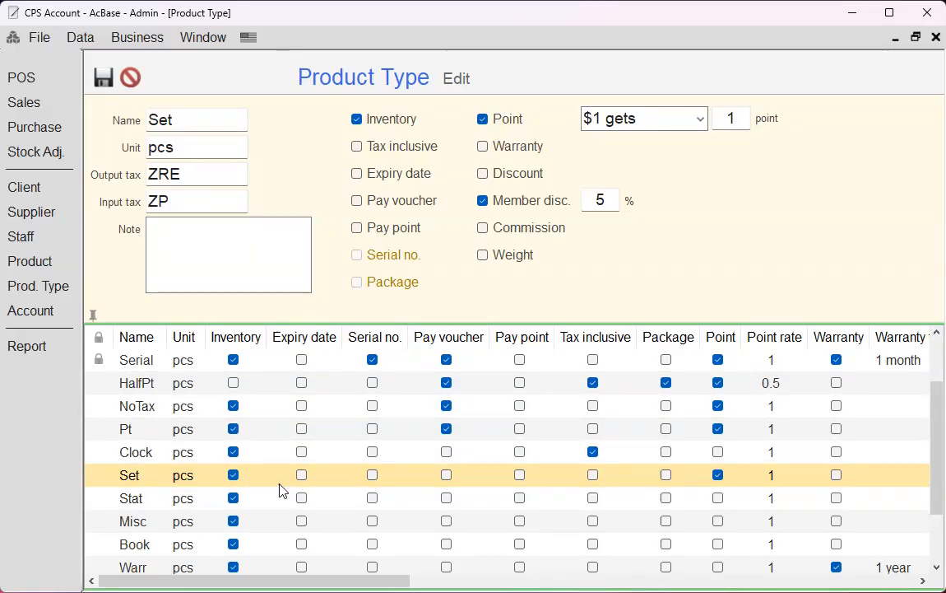
left_click(510, 122)
left_click(512, 124)
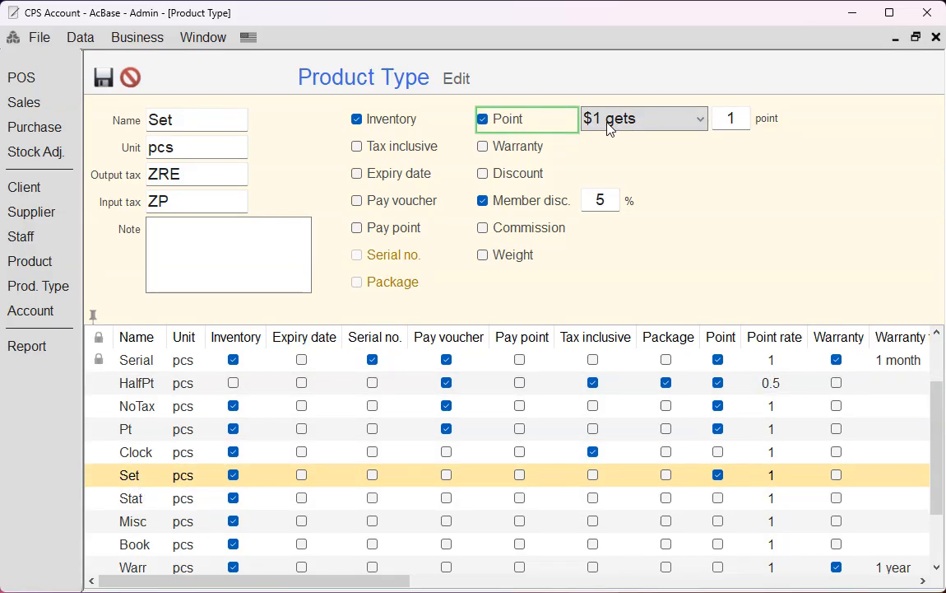
Try point rates of 0.5 and 2 per $1 for the Set product type, then set the rate back to 1
double_click(741, 115)
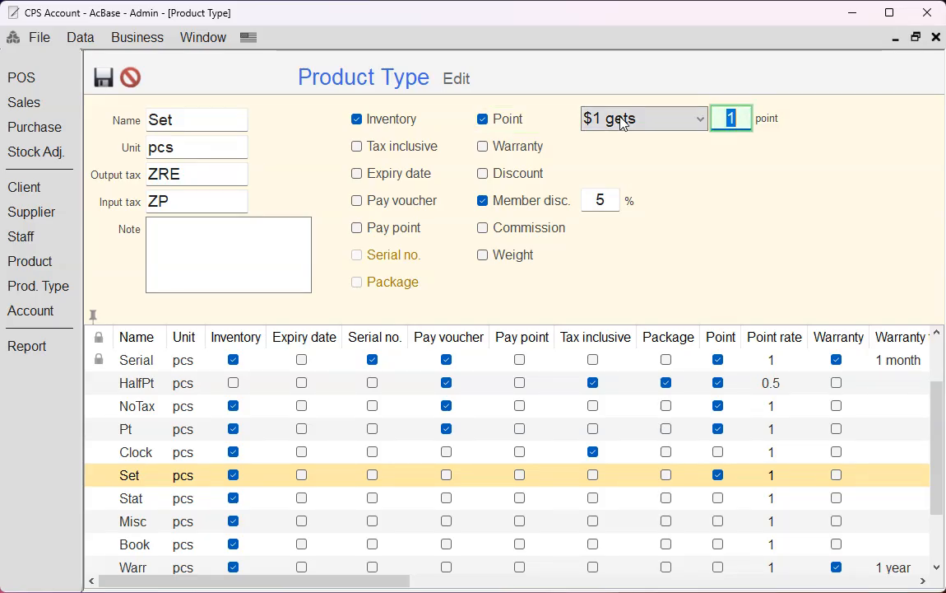
type("0.5")
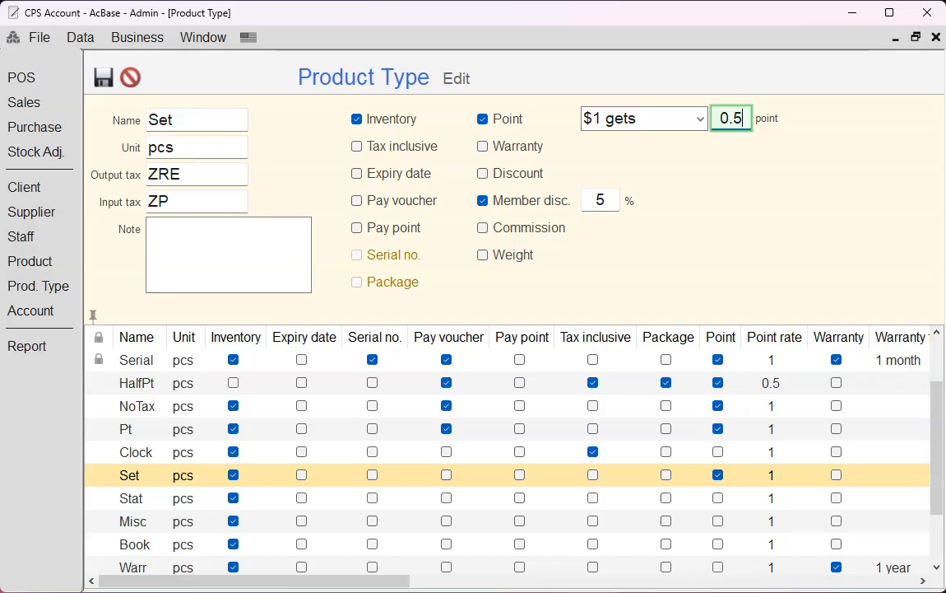
key("ctrl+a")
type("2")
left_click_drag(739, 114, 705, 119)
type("1")
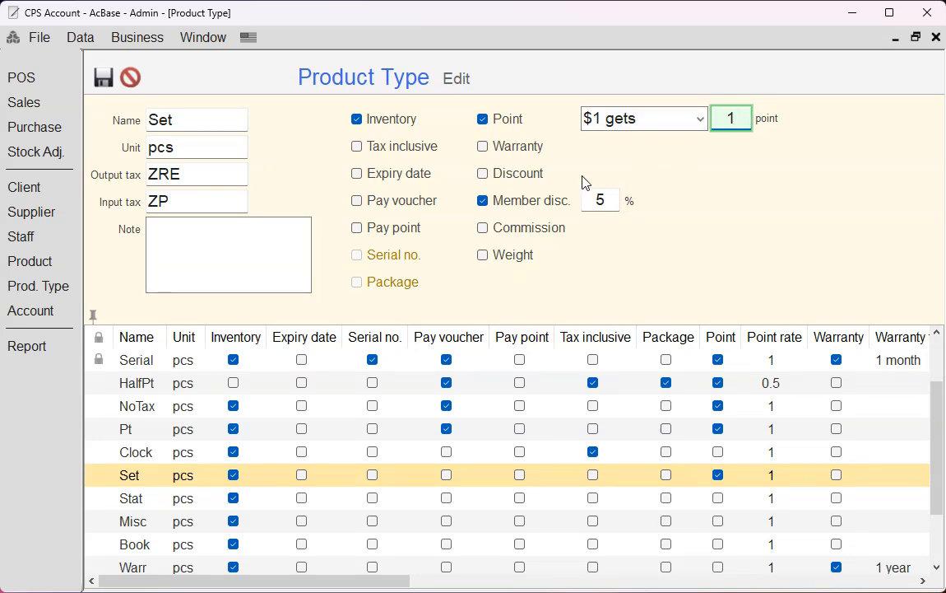
Compare the point and discount options of the Clock and Set product types, then return to the open POS sale
left_click(149, 453)
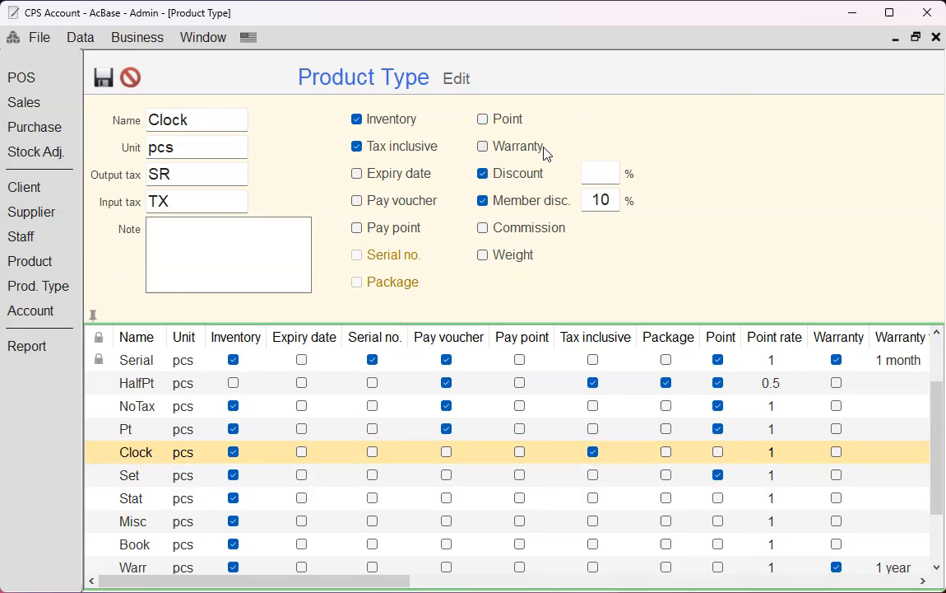
left_click(156, 476)
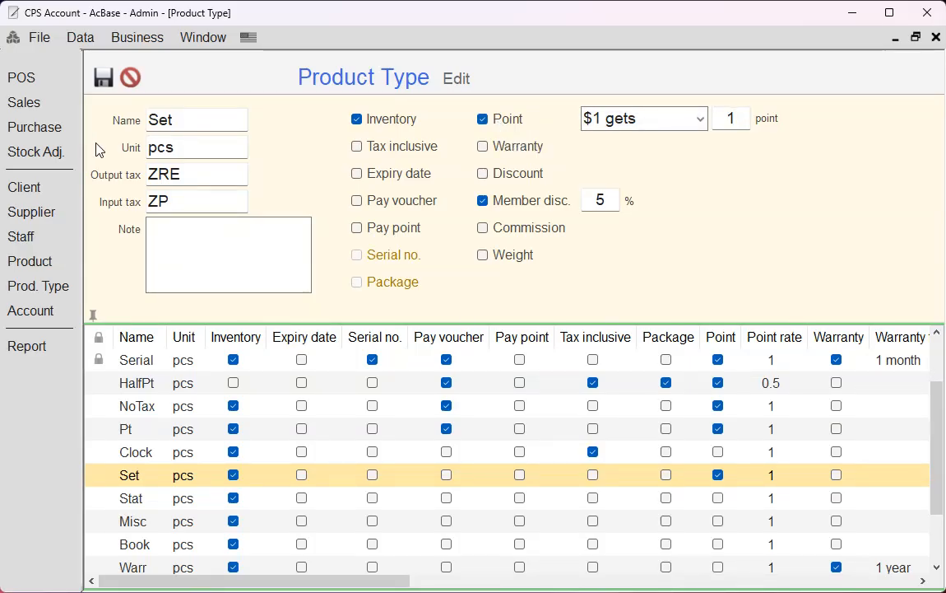
left_click(128, 75)
left_click(33, 81)
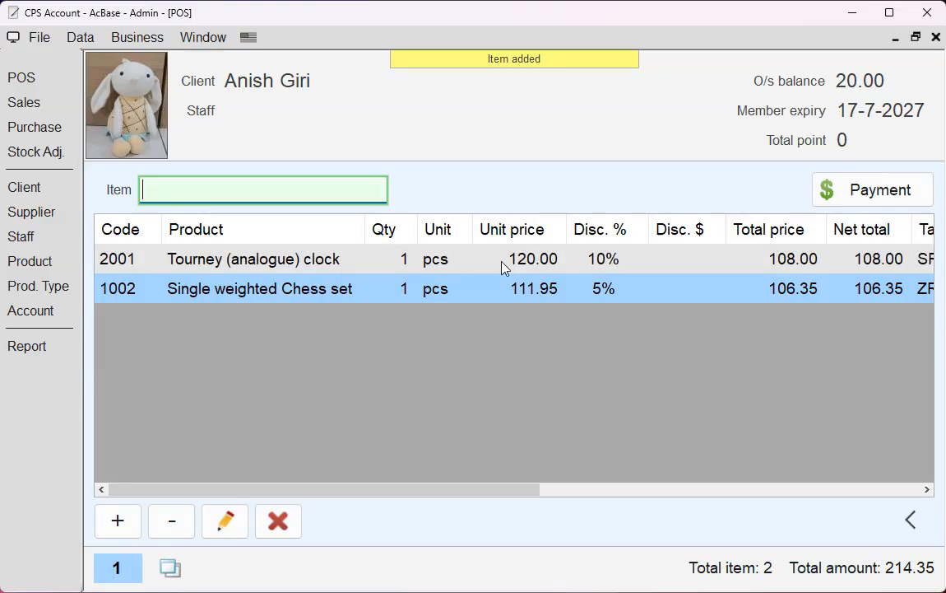
Recheck the Set product type's point and member discount options without changing them, and go back to the POS sale
left_click(58, 270)
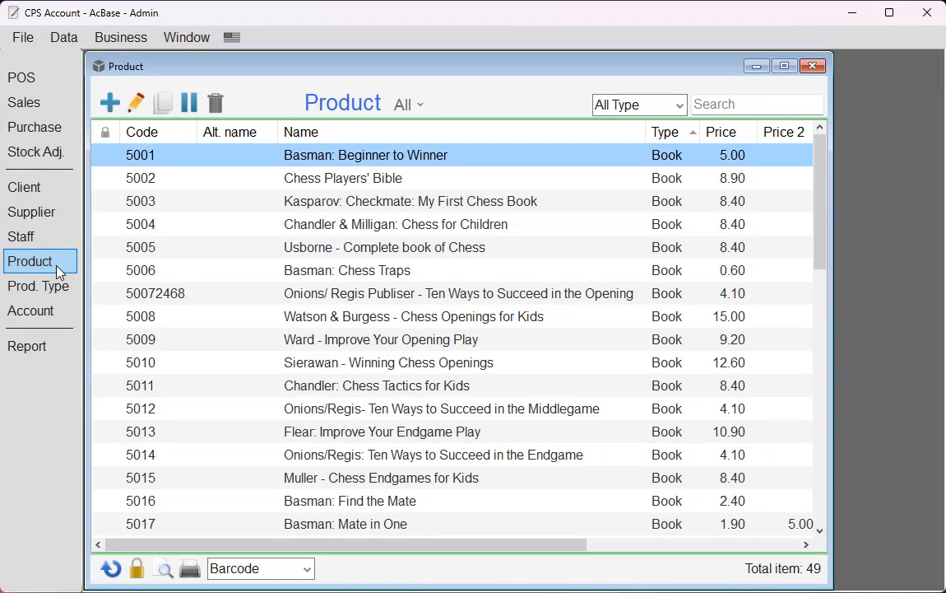
left_click(43, 287)
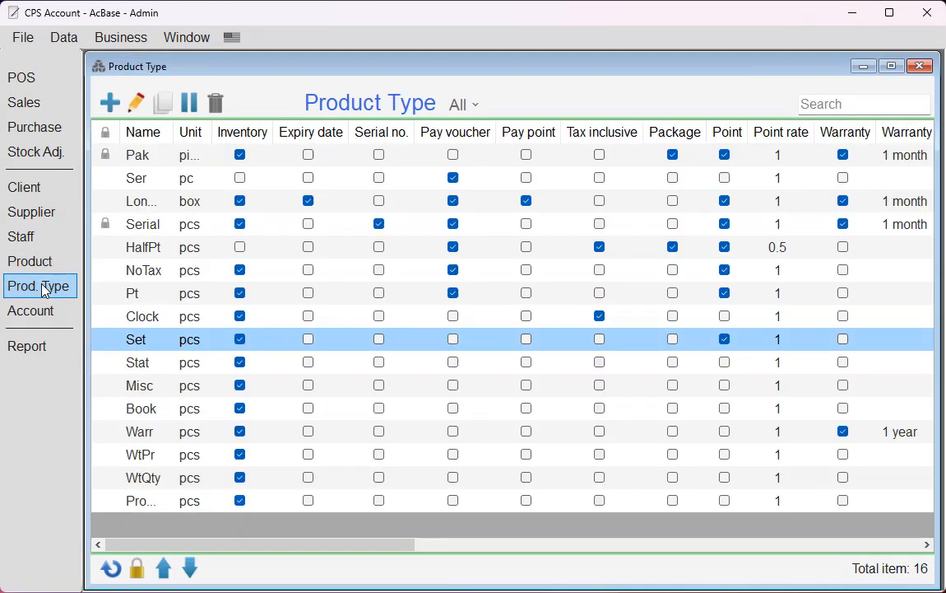
double_click(345, 351)
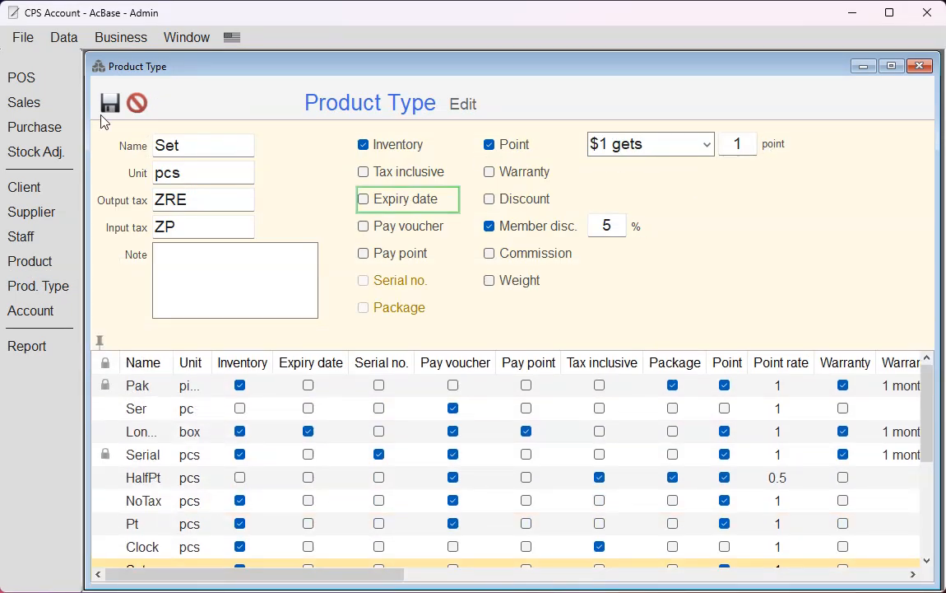
left_click(136, 103)
left_click(22, 77)
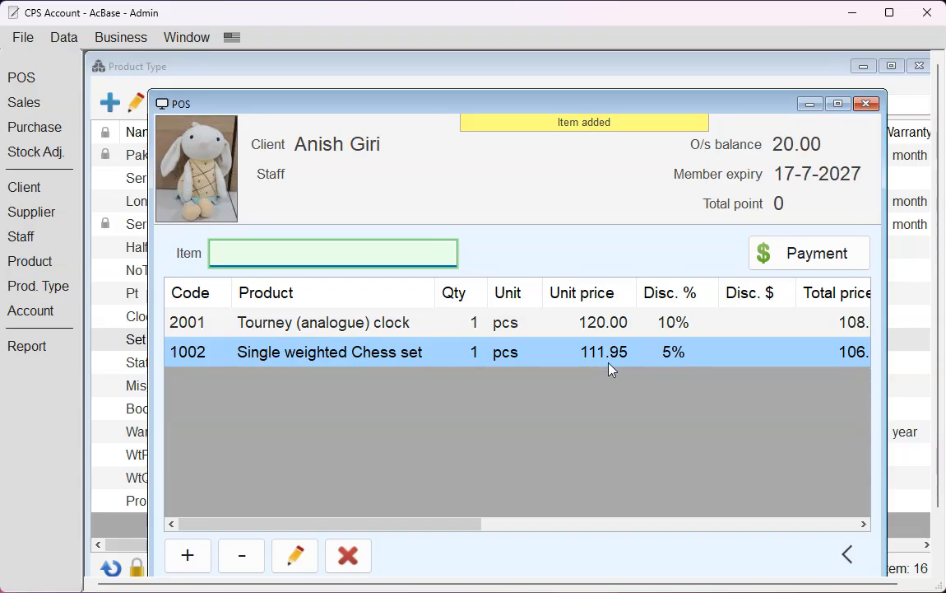
Take the member's clock and chess set sale to payment and complete it with the full amount in cash
left_click(790, 262)
left_click(530, 515)
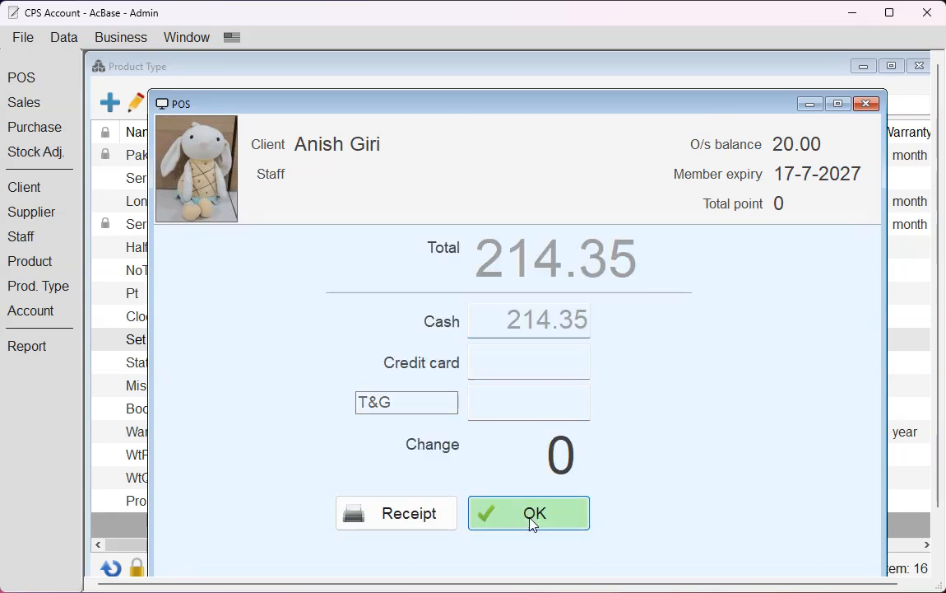
left_click(532, 514)
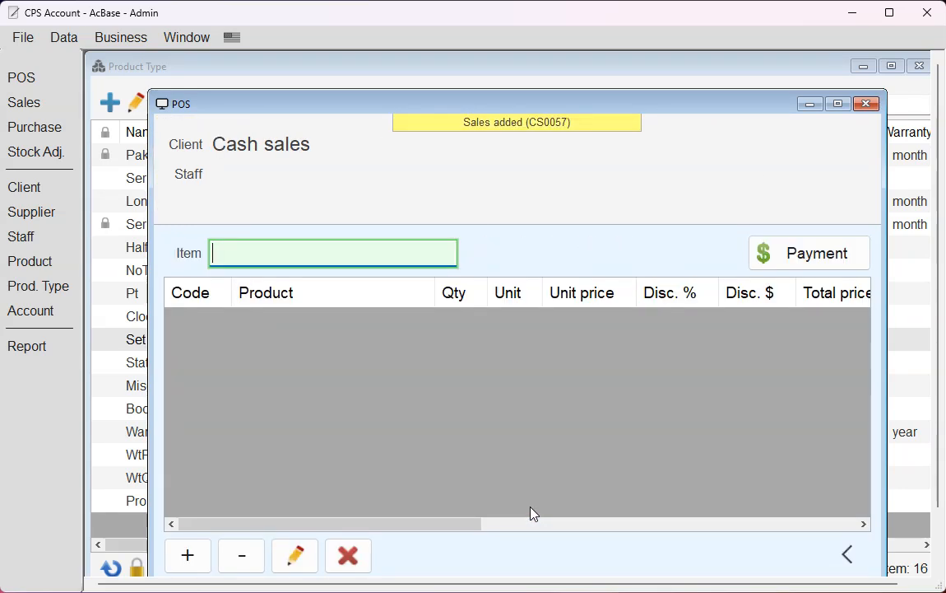
Check the member's points in the client list and review the item discounts and totals in today's latest cash sale
left_click(44, 190)
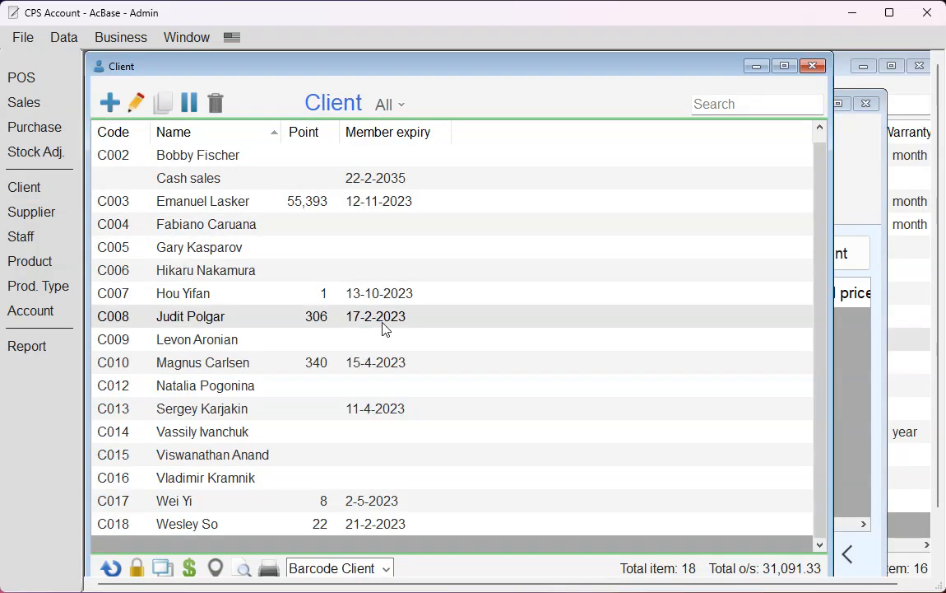
scroll(306, 321, "up", 1)
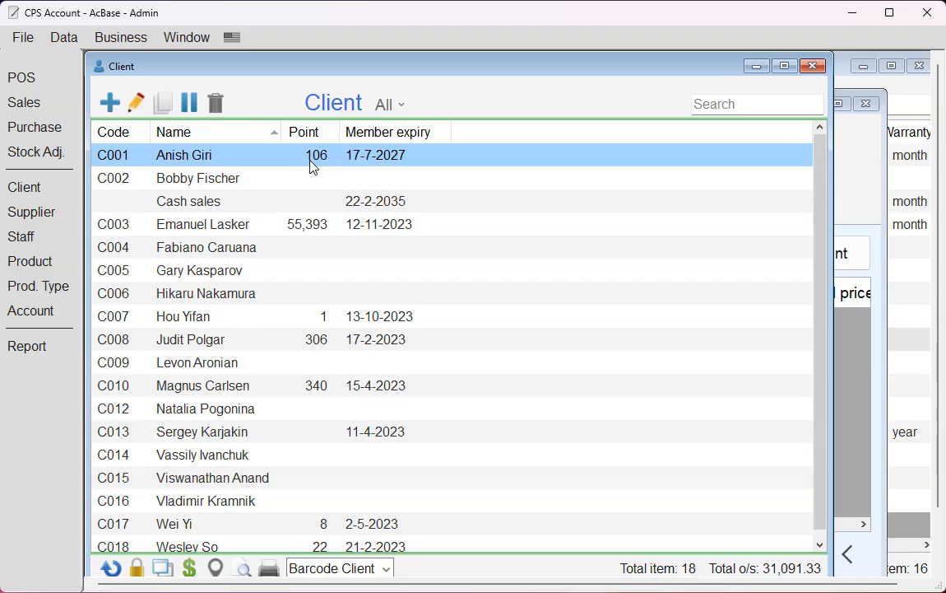
left_click(28, 105)
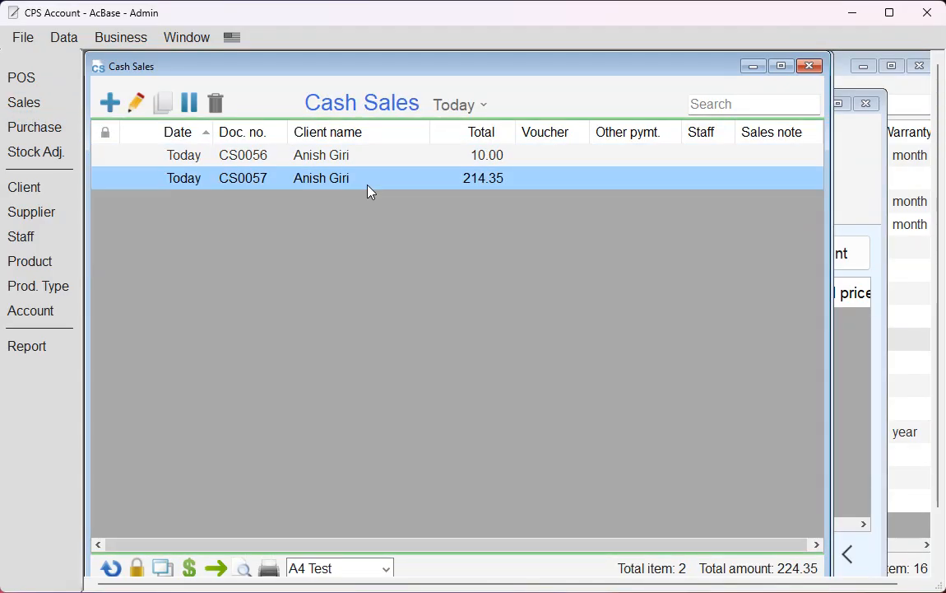
double_click(368, 181)
left_click_drag(587, 529, 825, 527)
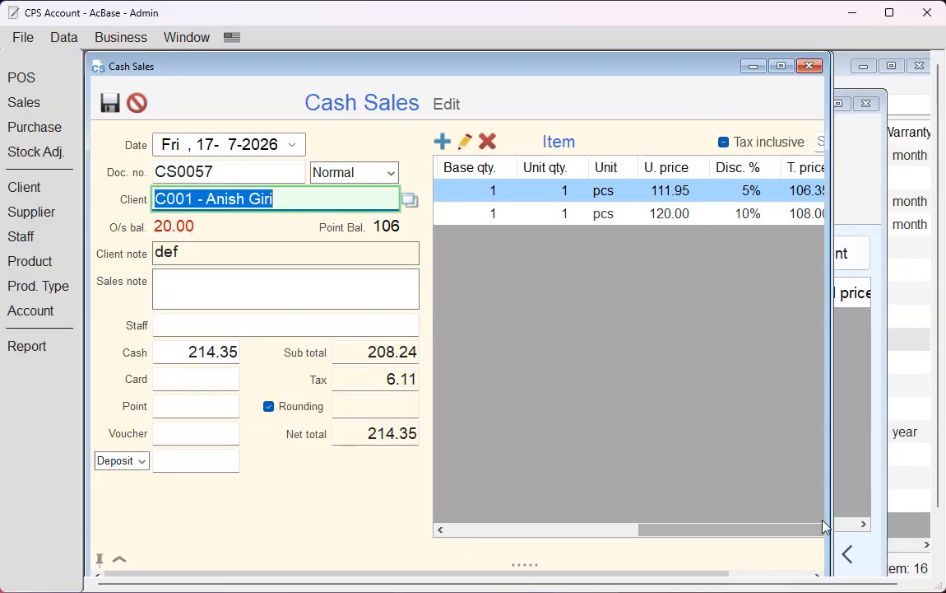
left_click(798, 199)
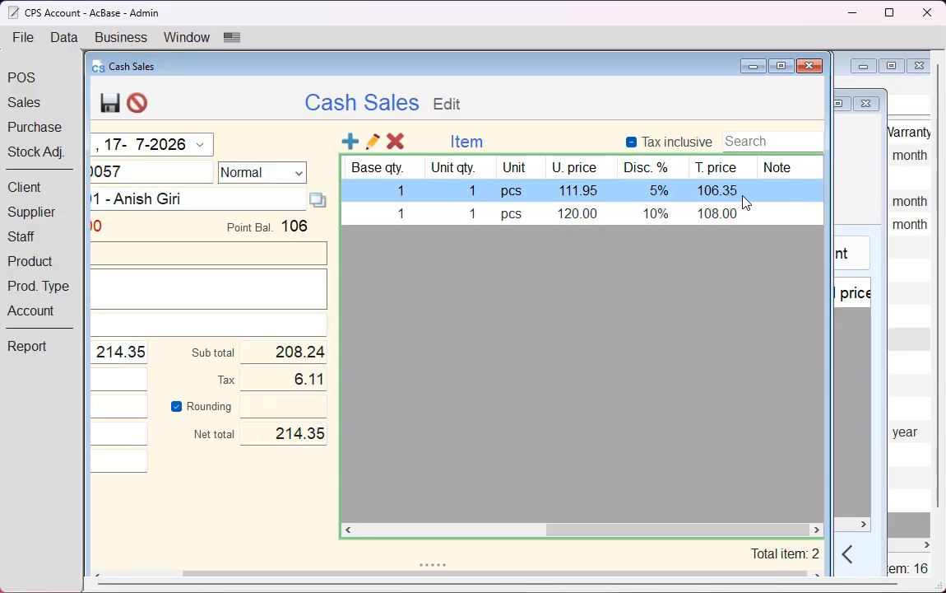
left_click(655, 216)
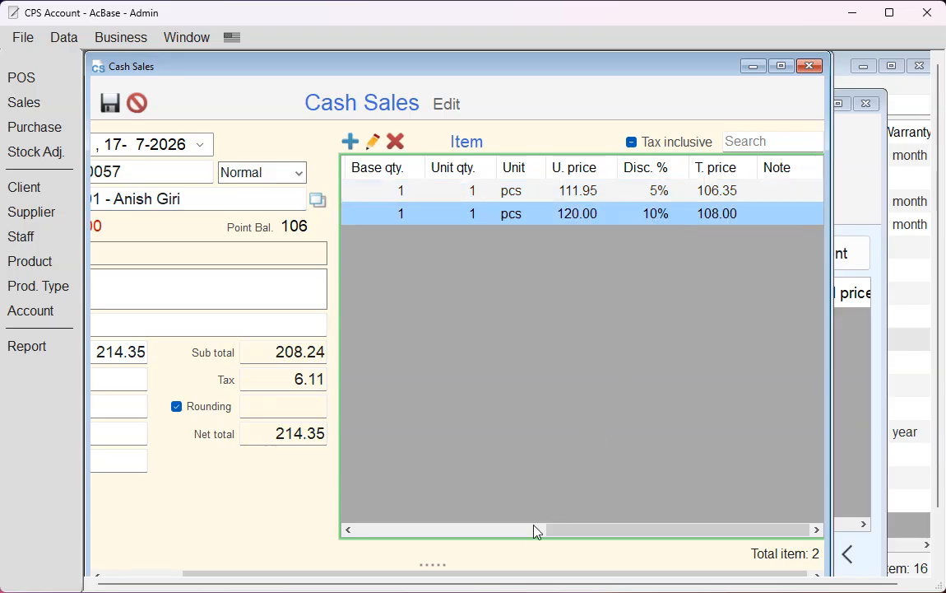
left_click(810, 67)
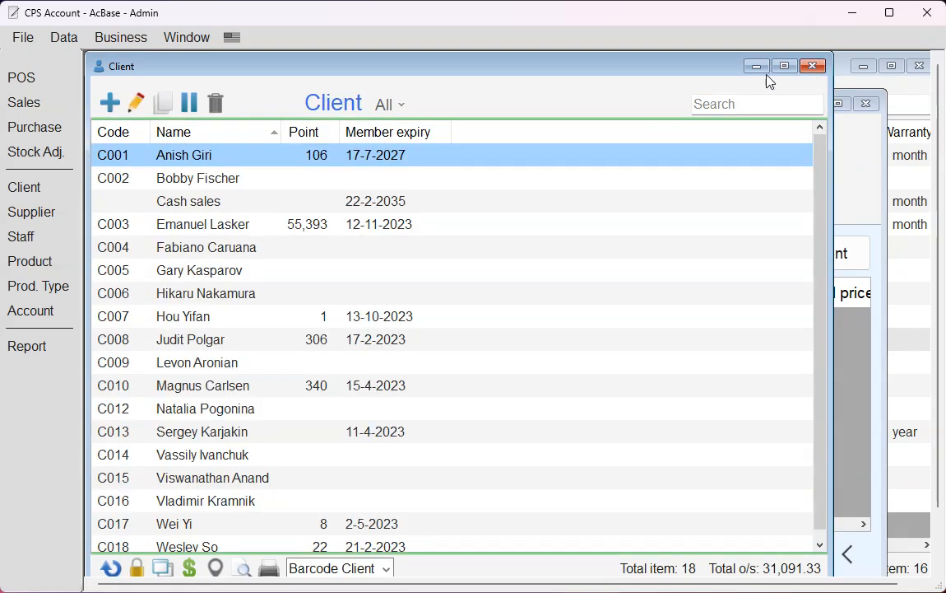
Bring the POS forward and select the member client for a new sale
left_click(843, 148)
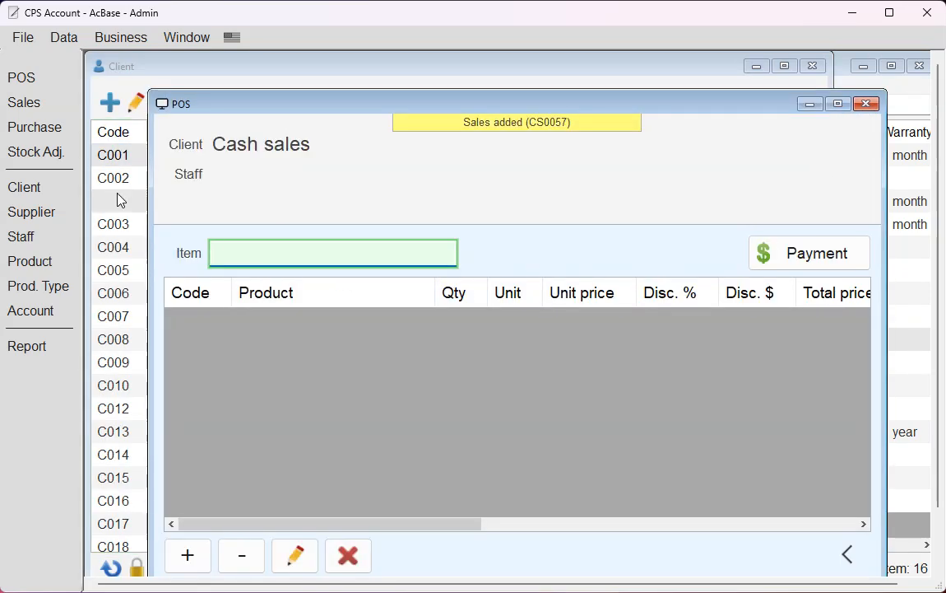
type("ani")
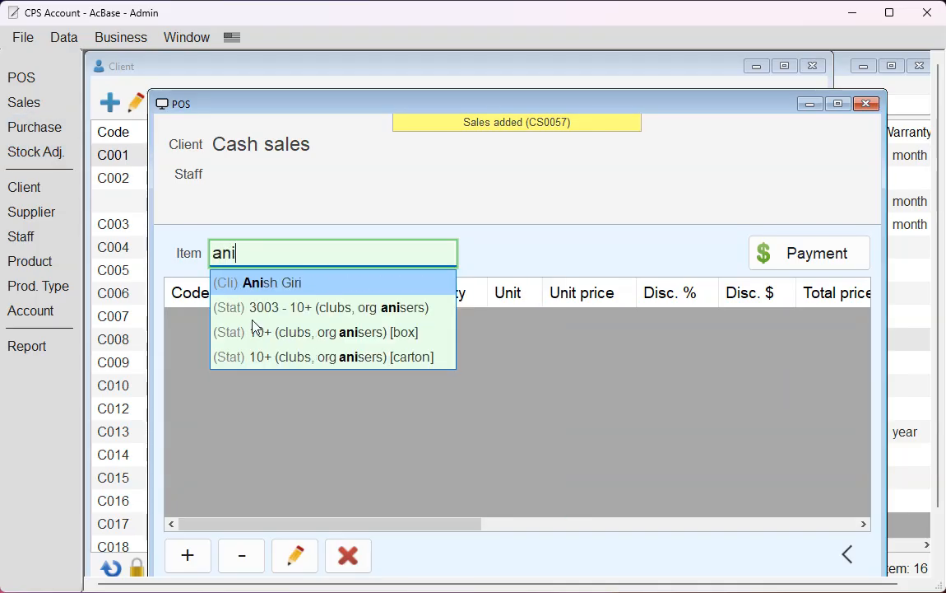
key("Return")
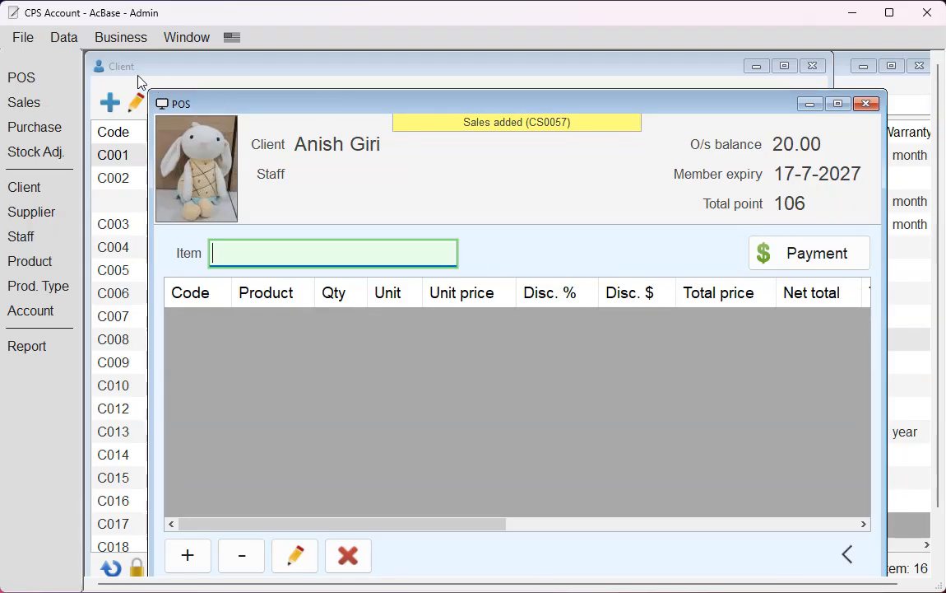
Enable Pay point on the Set product type, save the change, and return to the POS
left_click(42, 287)
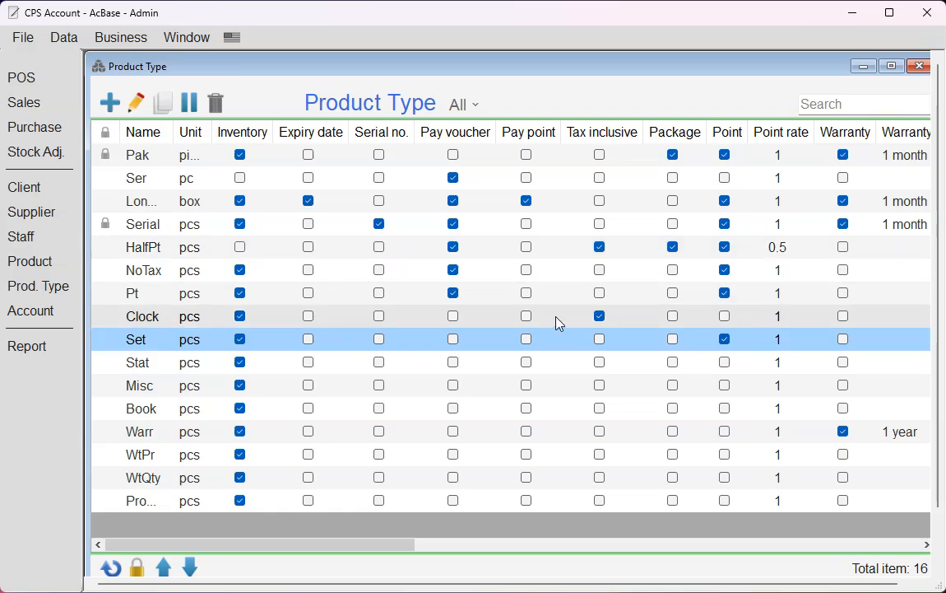
double_click(433, 341)
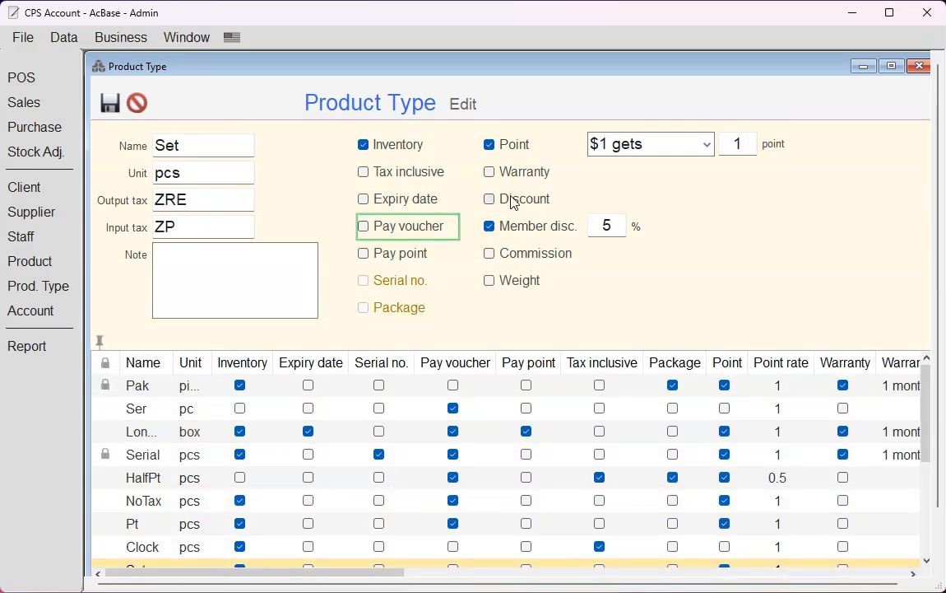
left_click(395, 264)
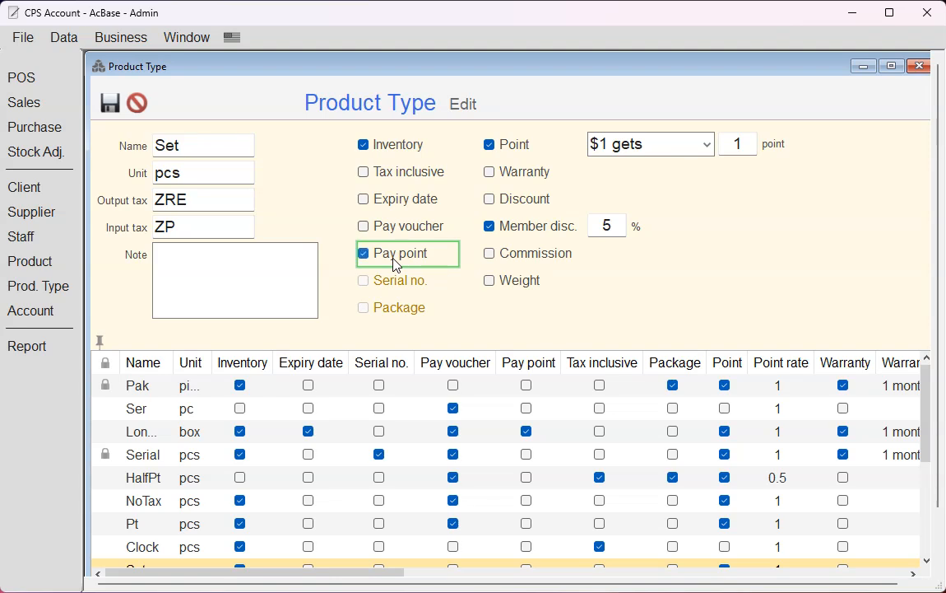
left_click(416, 264)
left_click(364, 260)
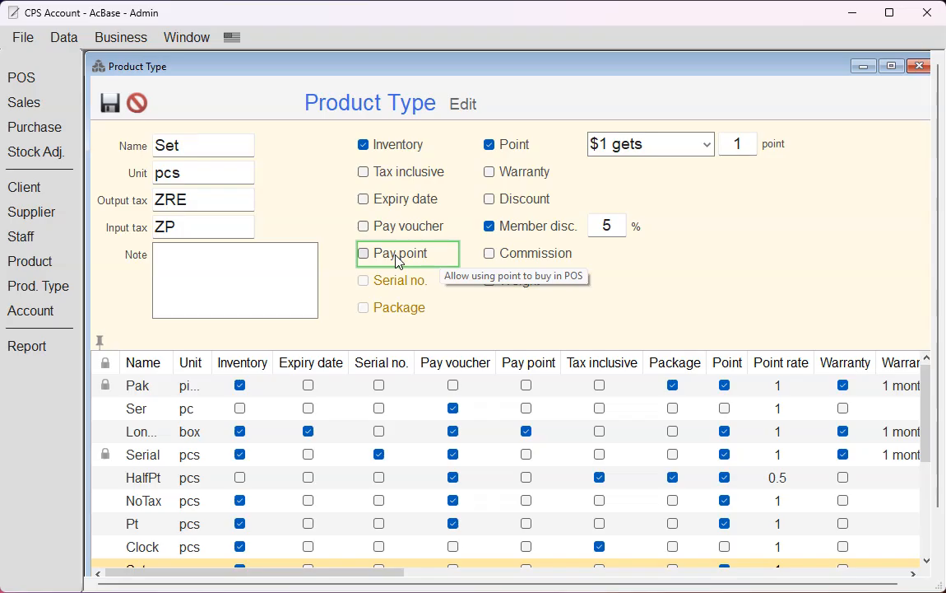
left_click(311, 550)
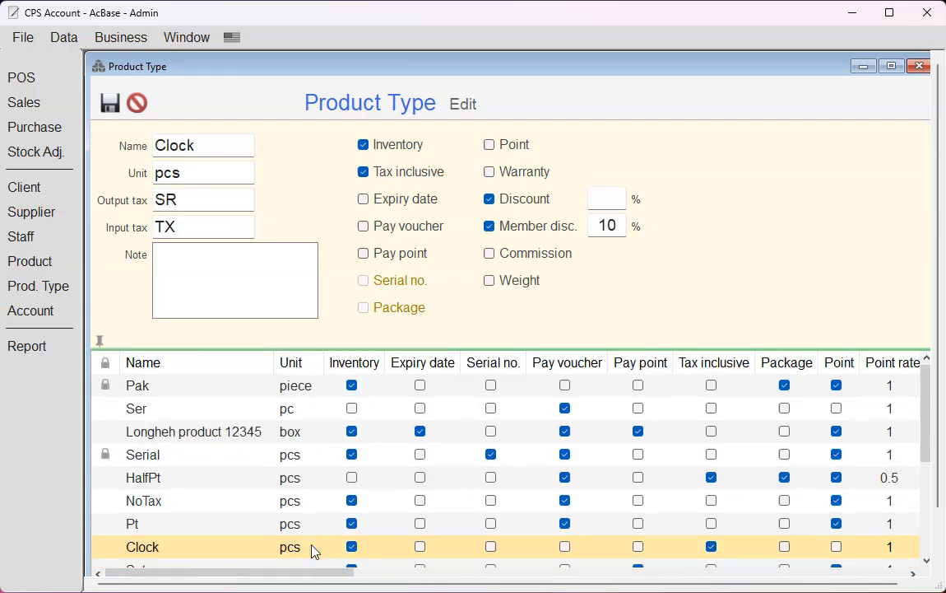
scroll(313, 551, "down", 1)
left_click(315, 503)
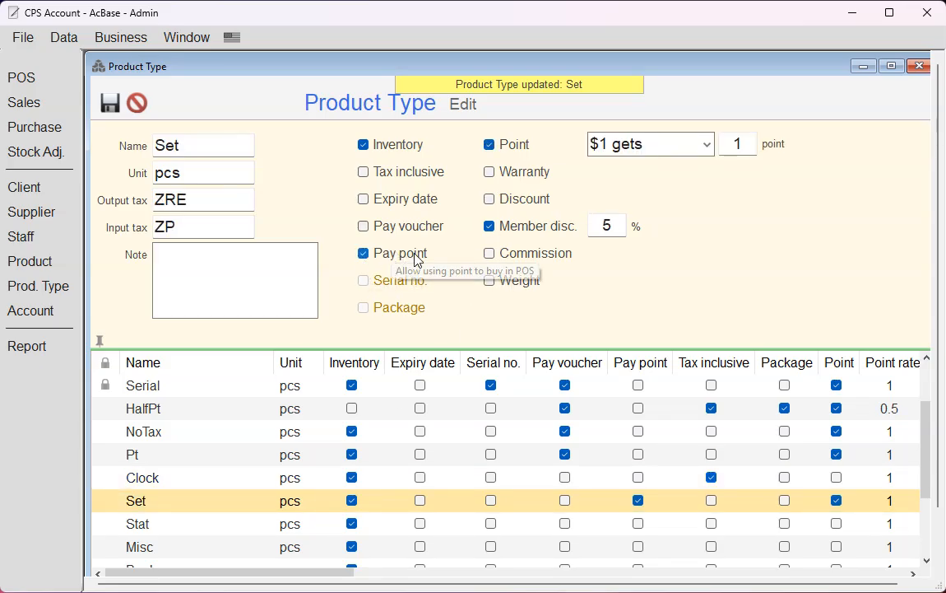
left_click(136, 102)
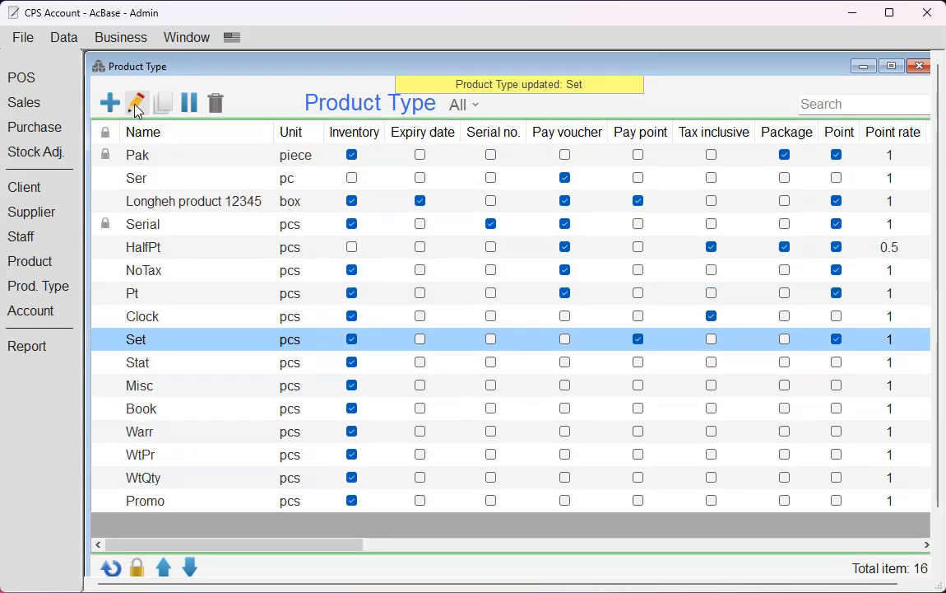
left_click(42, 82)
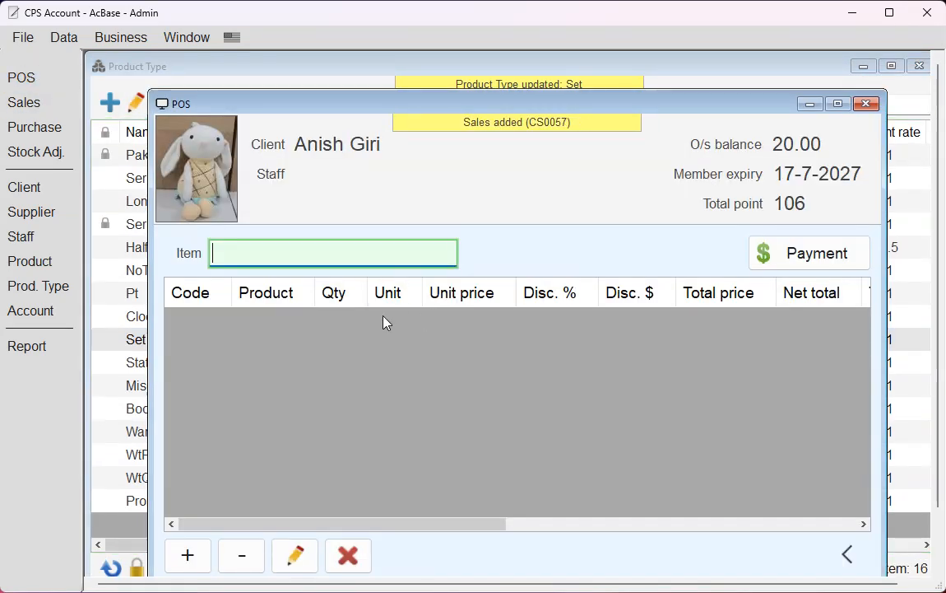
Review the Membership section of the program settings, then close the settings
left_click(66, 39)
mouse_move(21, 41)
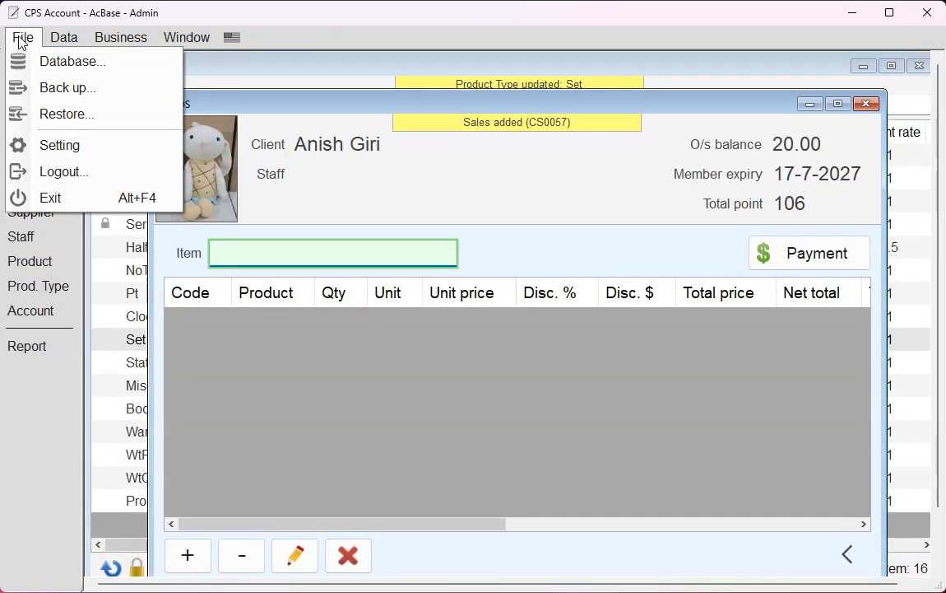
left_click(57, 145)
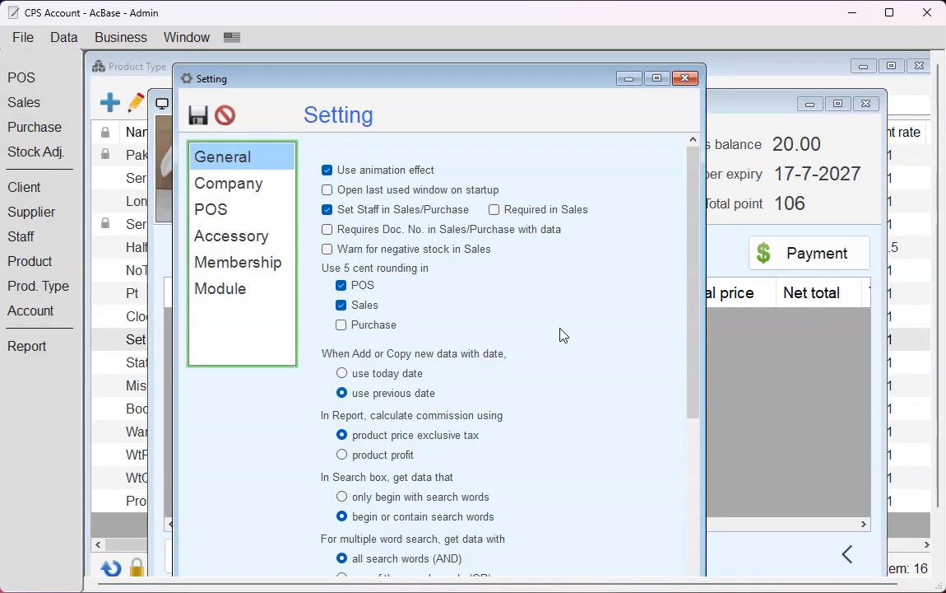
scroll(562, 333, "down", 4)
scroll(507, 333, "up", 3)
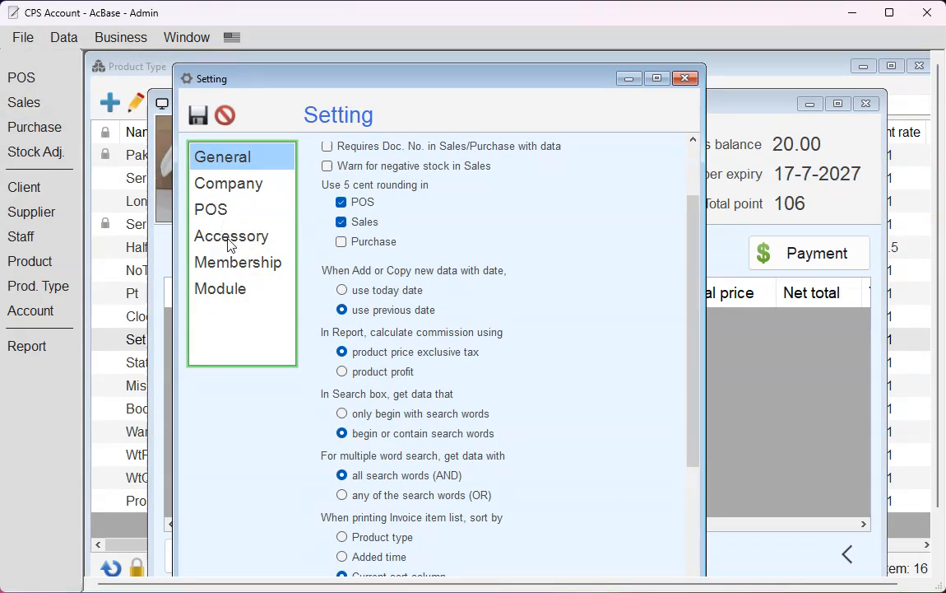
left_click(236, 262)
left_click(500, 331)
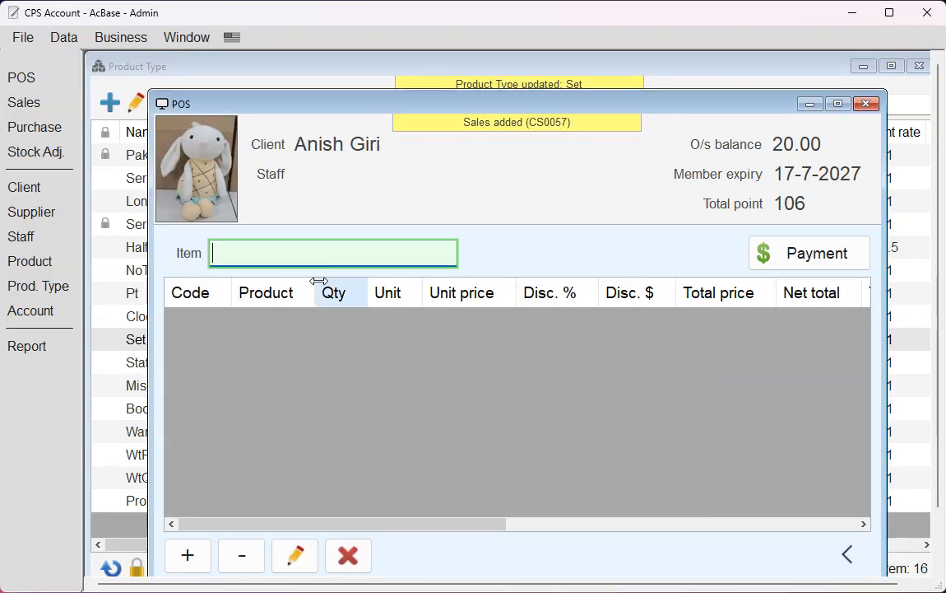
left_click(692, 84)
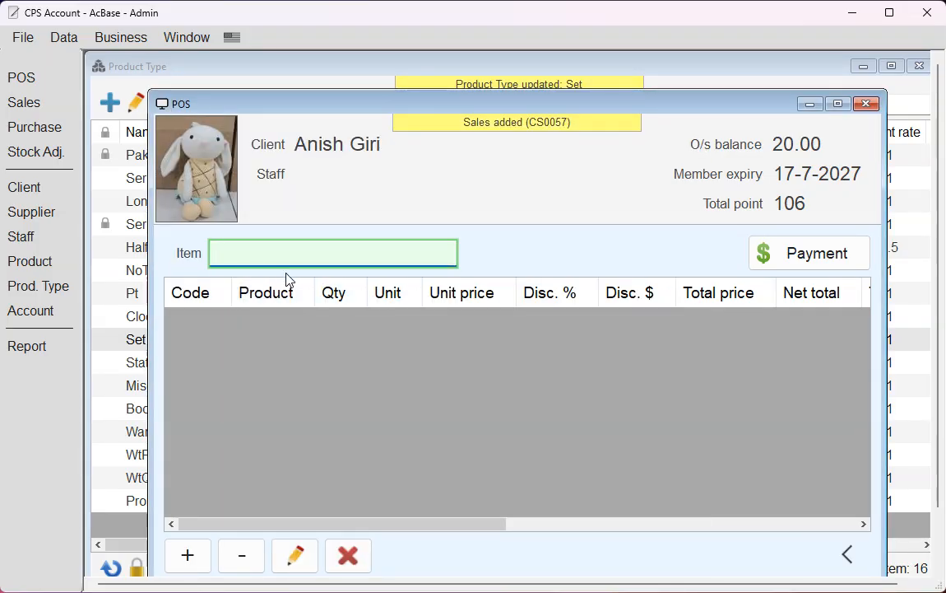
Add product 1001, Standard tournament Chess set, to the member's sale, go to payment and enter 2 as the Point amount
type("set")
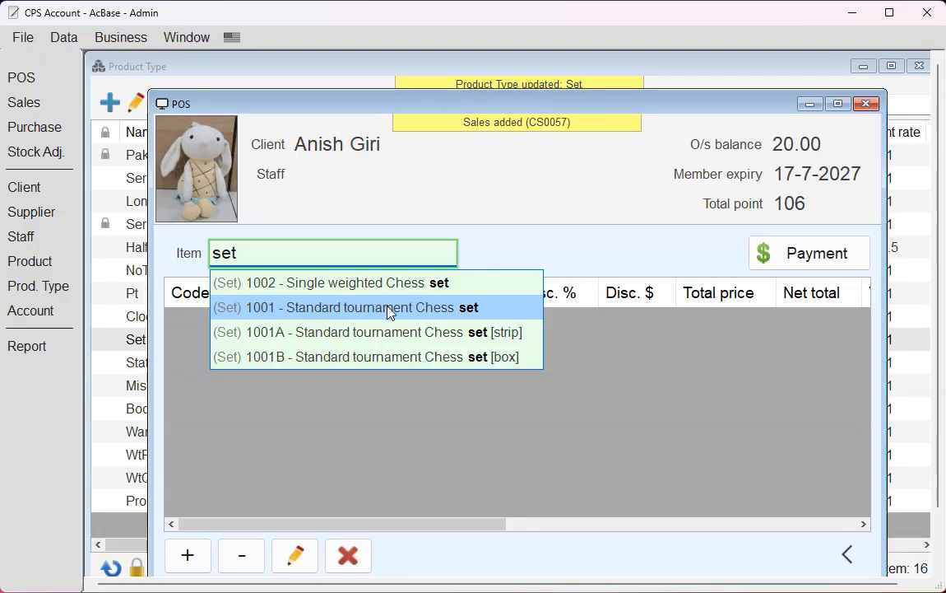
left_click(245, 309)
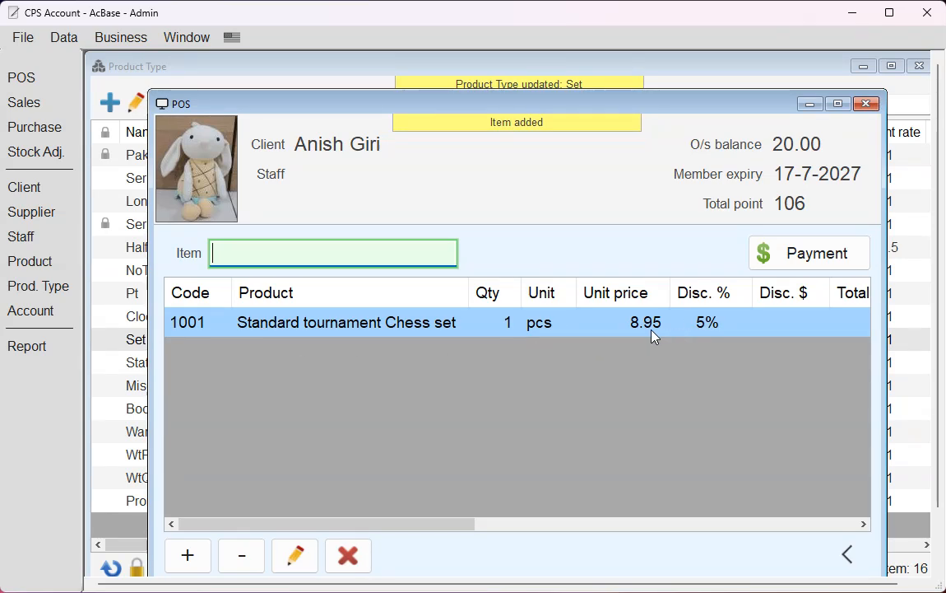
left_click(793, 265)
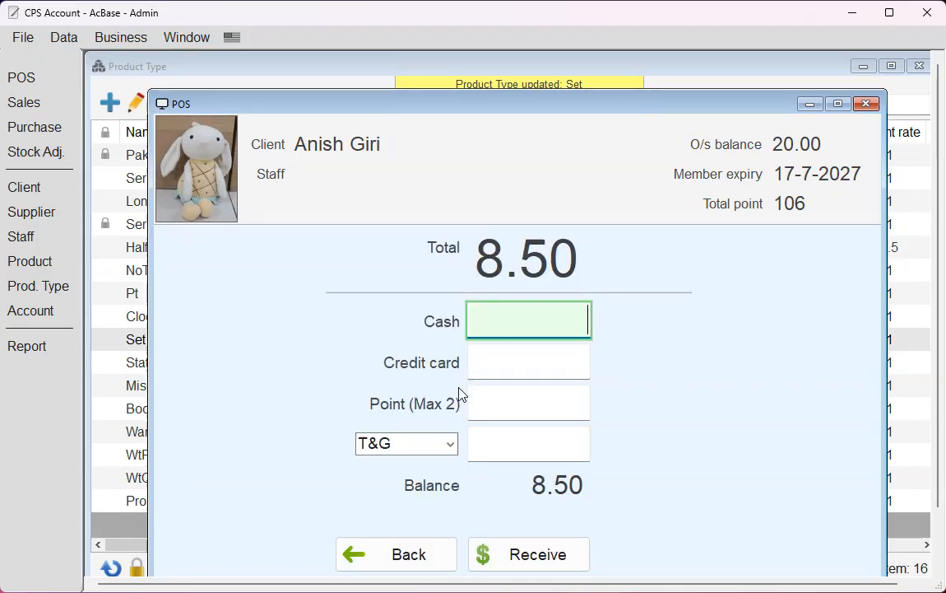
left_click(498, 407)
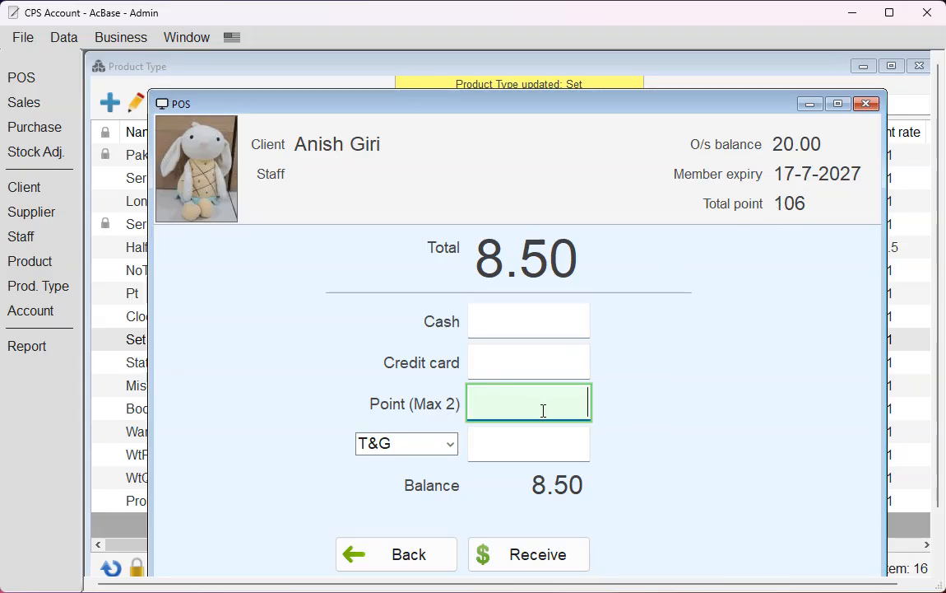
type("2")
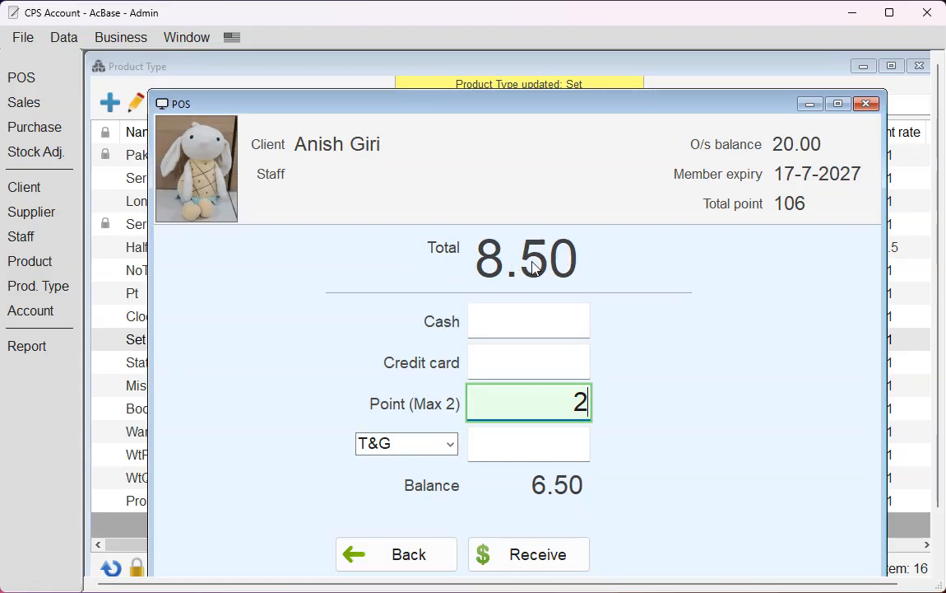
Try to receive the payment with a Point amount of 3, then enter 2 as the Point amount
left_click_drag(557, 405, 668, 411)
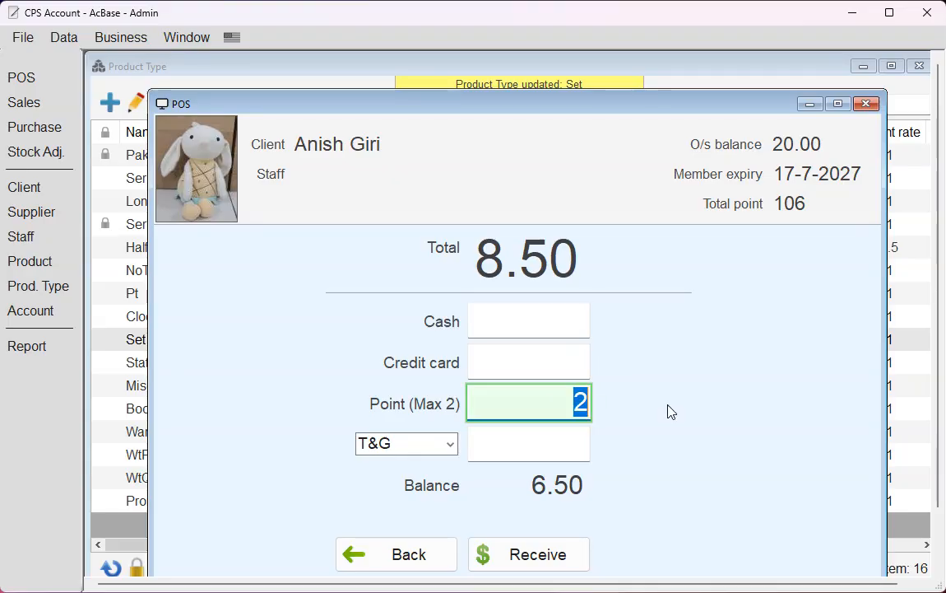
type("3")
left_click(522, 555)
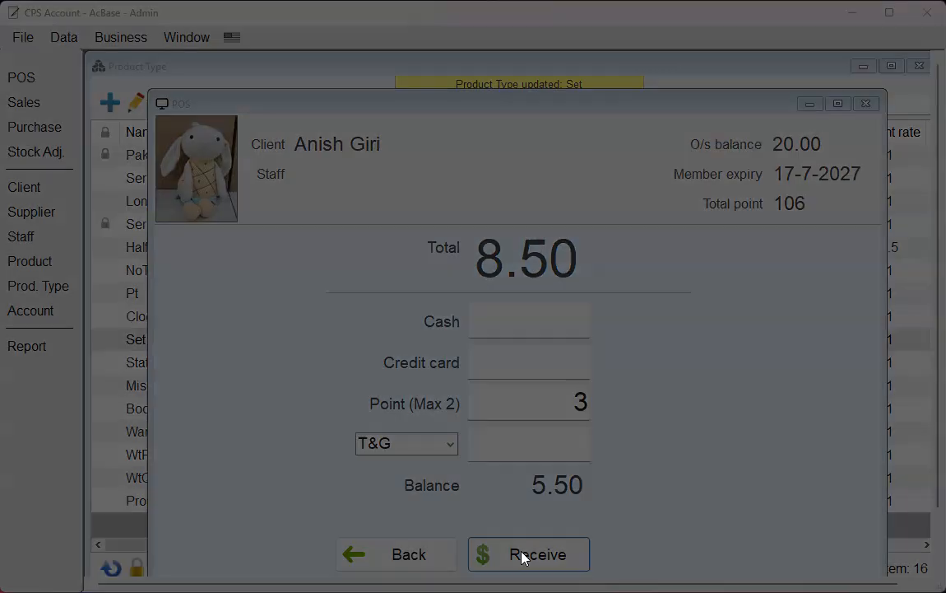
left_click(543, 423)
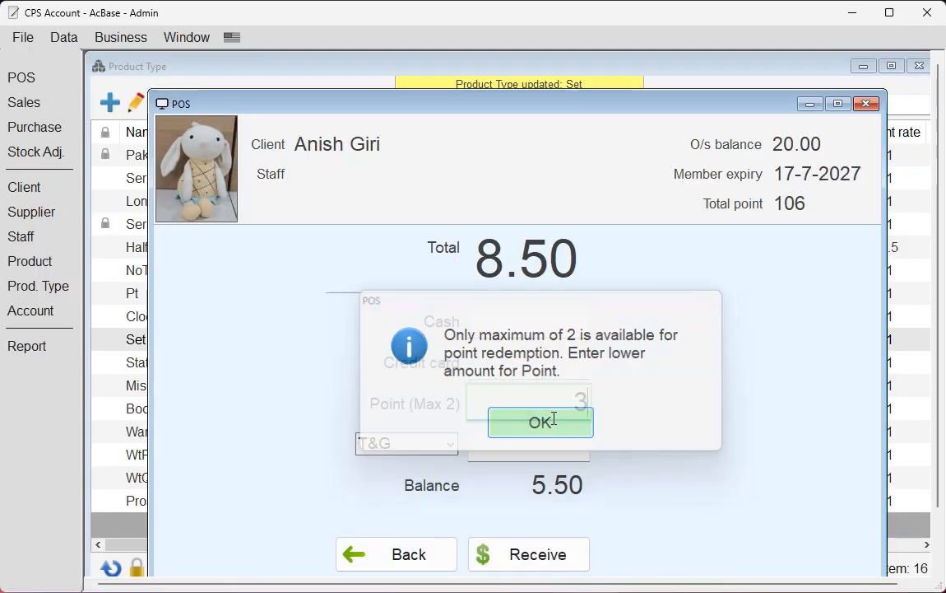
type("2")
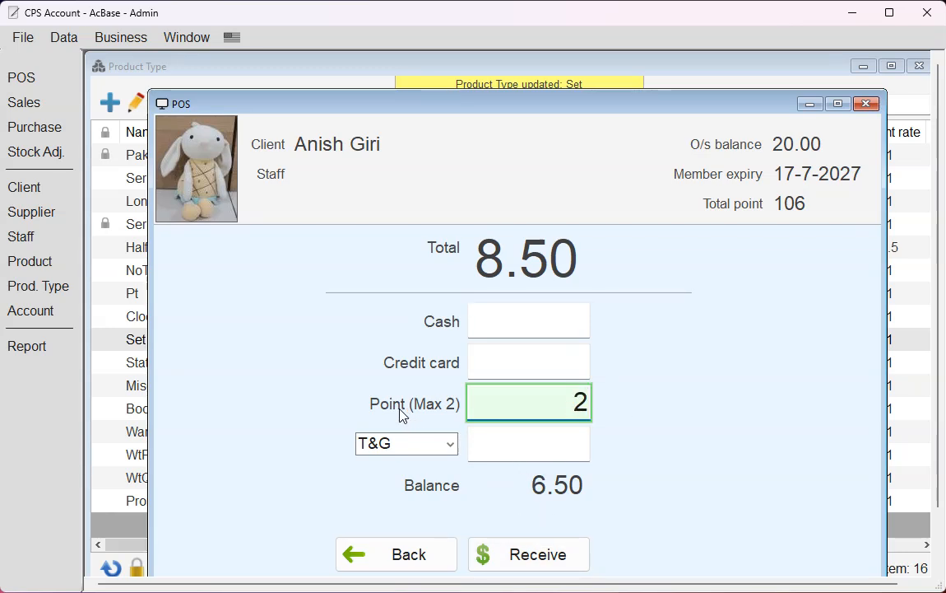
Review the accounts for member point and voucher payment in the POS settings, then close the settings without saving
left_click(25, 38)
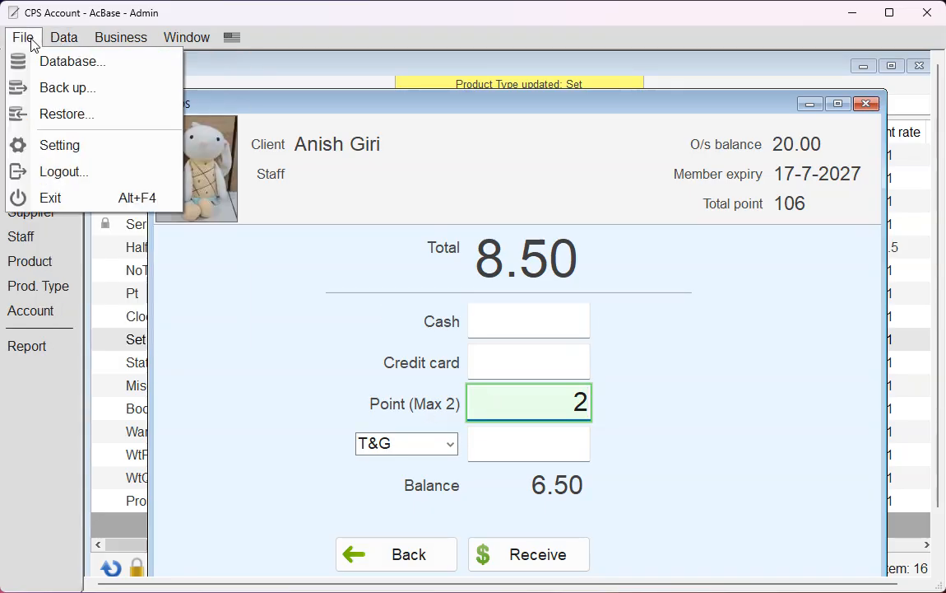
left_click(61, 141)
left_click(230, 209)
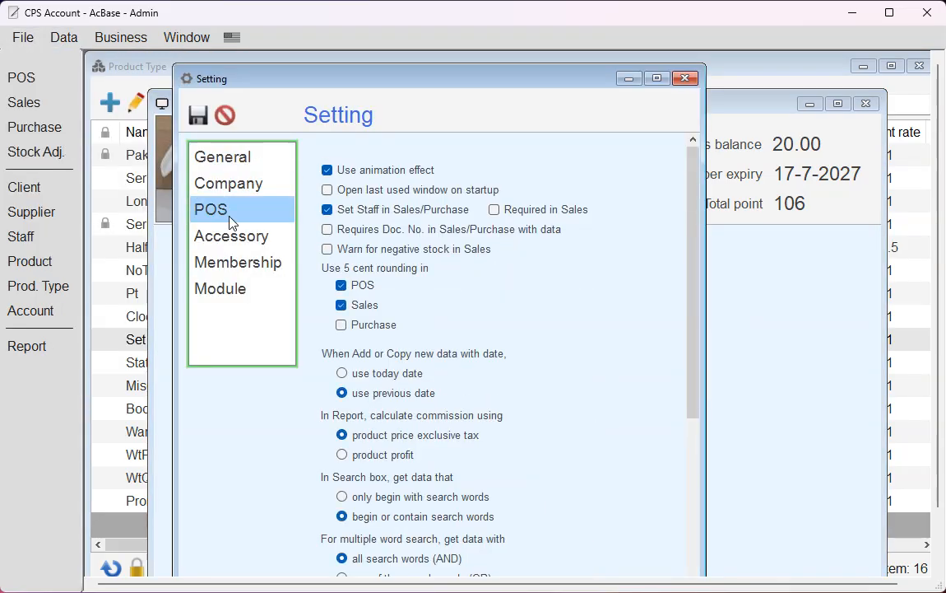
left_click(376, 354)
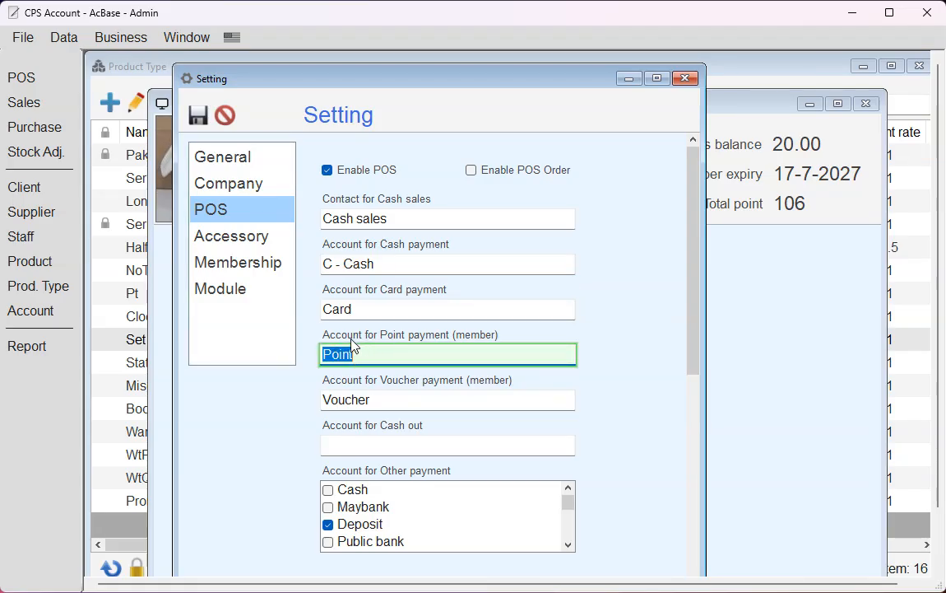
left_click_drag(389, 356, 301, 352)
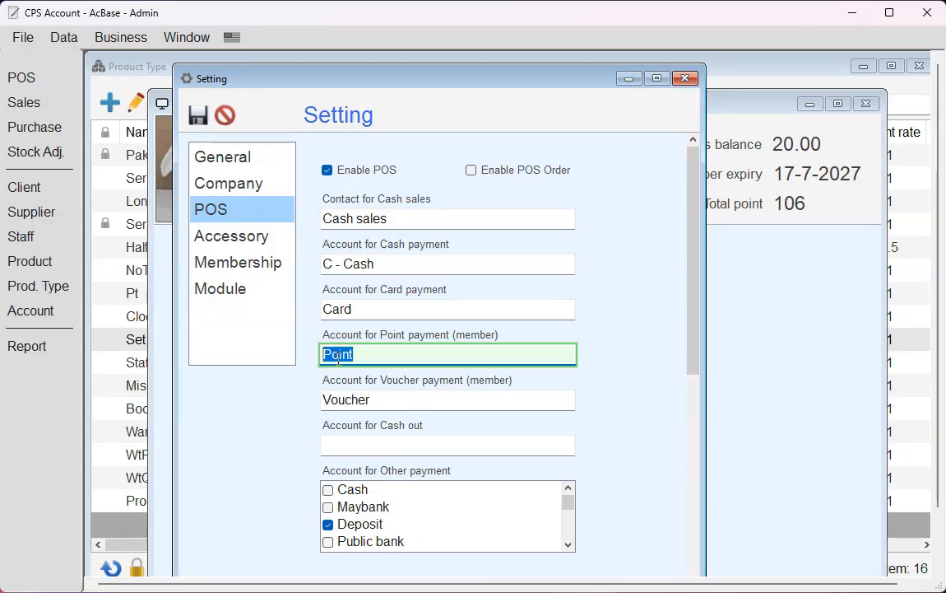
key("Tab")
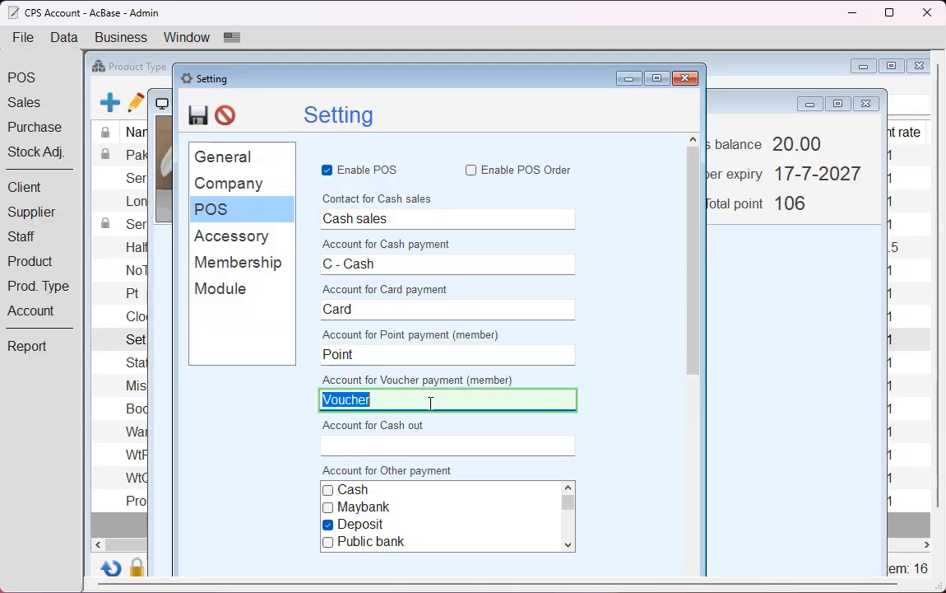
left_click(225, 117)
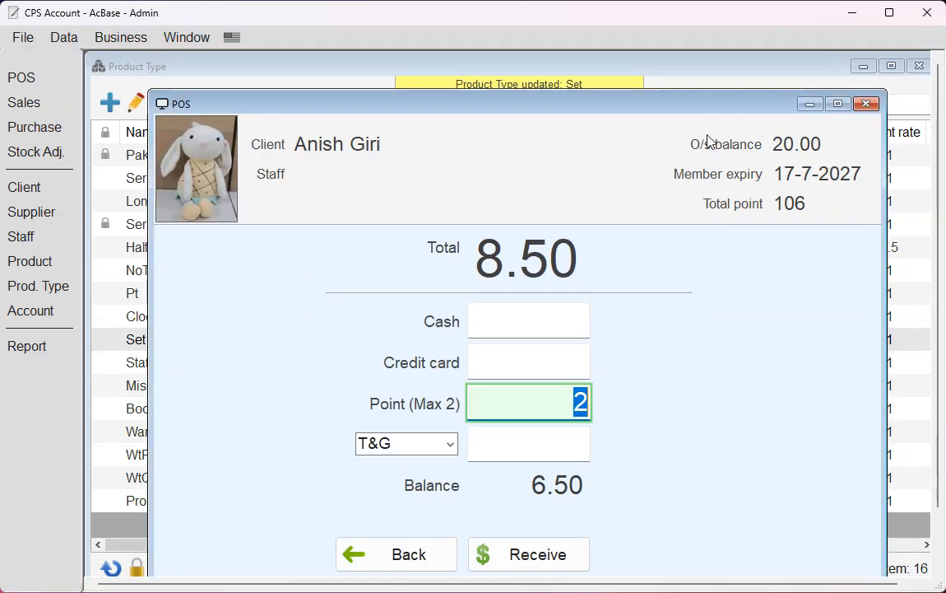
Receive the point payment with the balance left unpaid, finish the sale, and select the member client again in the POS
left_click(540, 565)
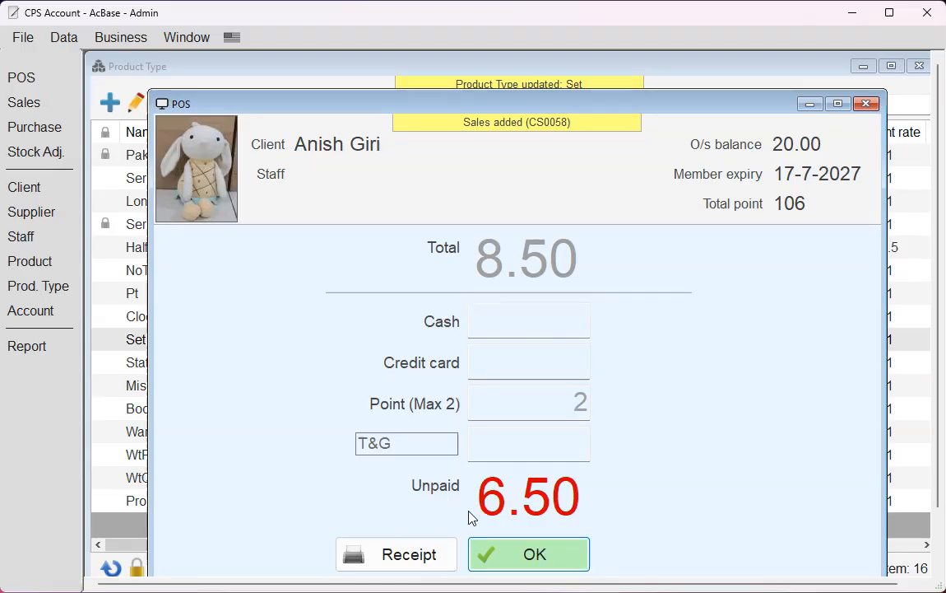
left_click(534, 556)
type("ani")
key("Return")
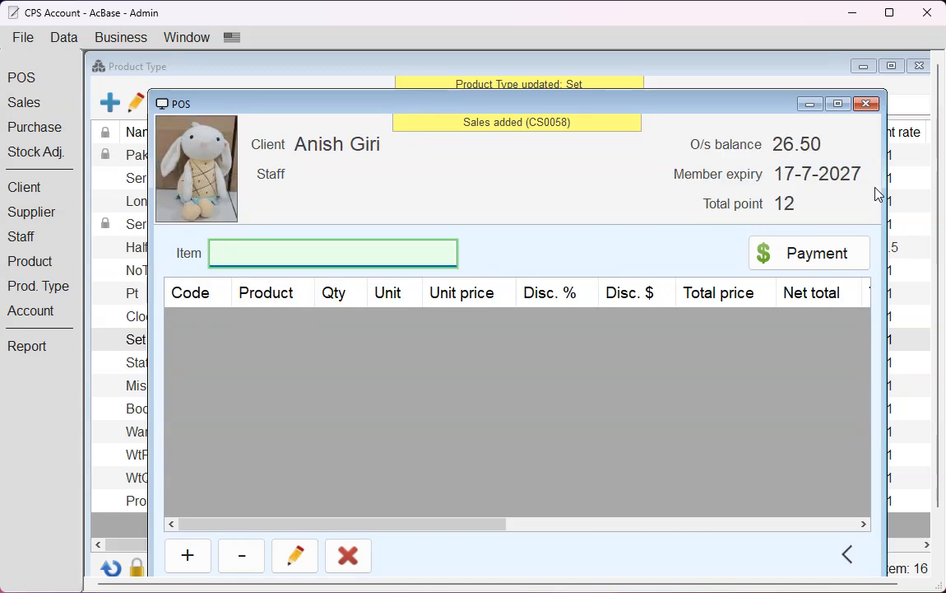
Clear the client from the POS and check Point in and Point out of the latest sale in today's cash sales
left_click(349, 555)
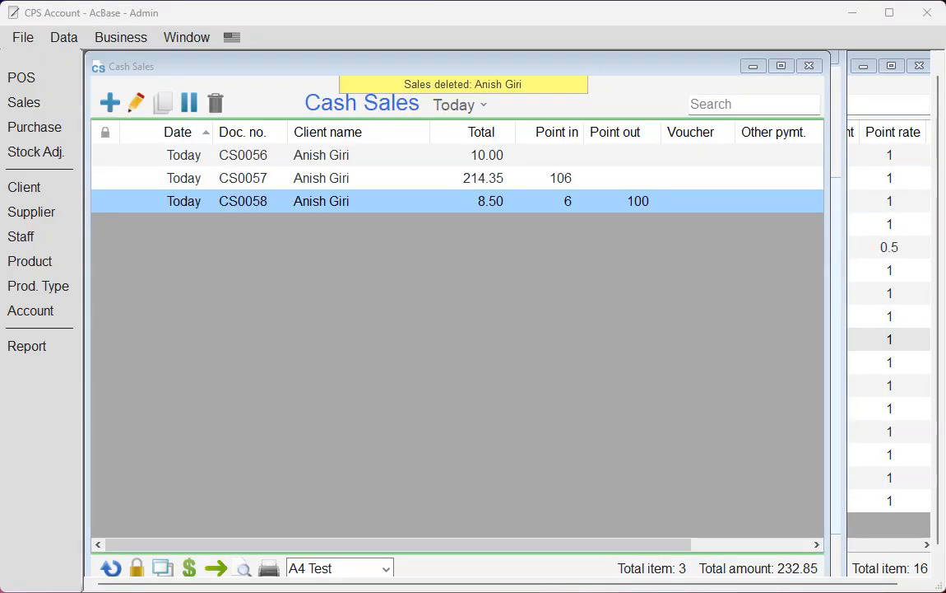
left_click(355, 202)
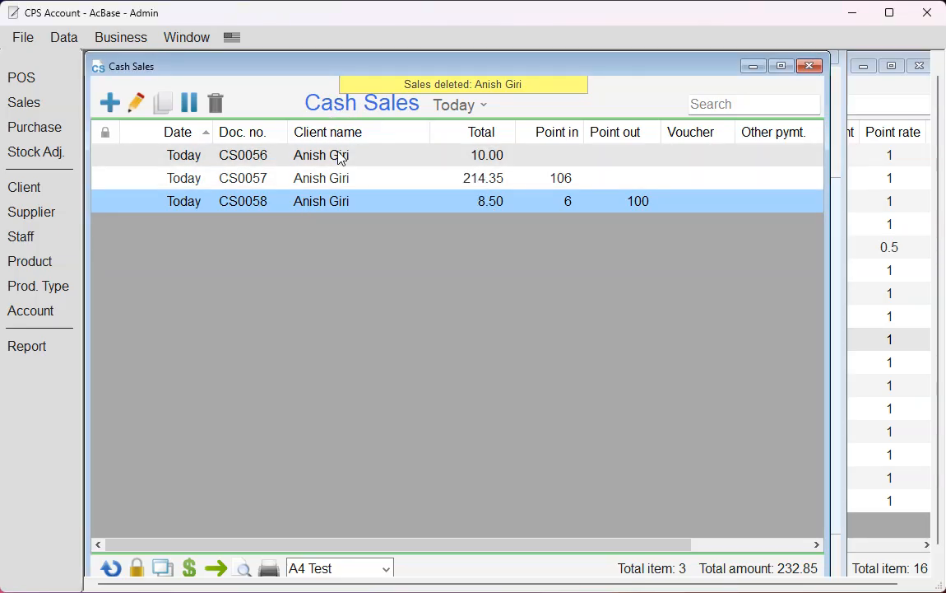
right_click(566, 138)
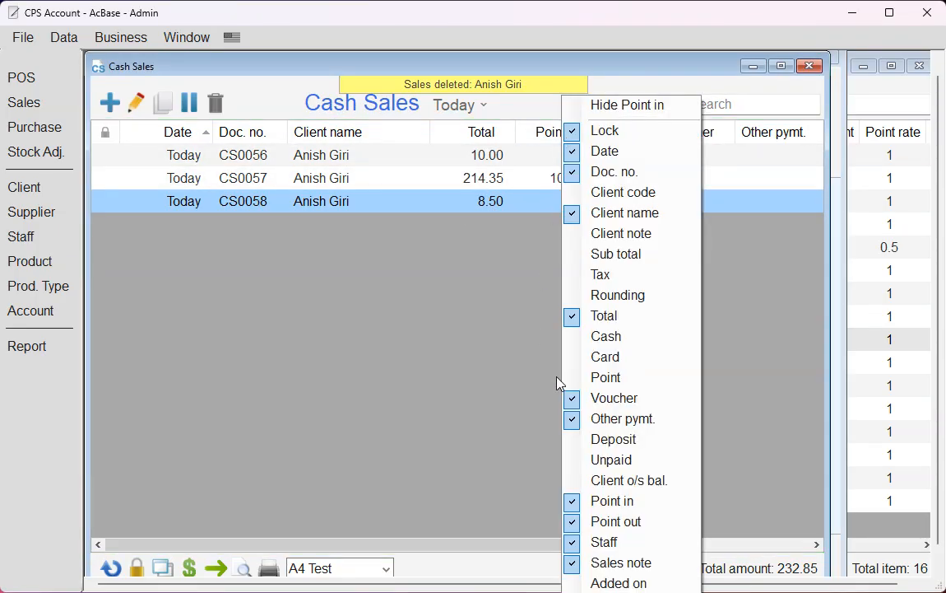
left_click(451, 460)
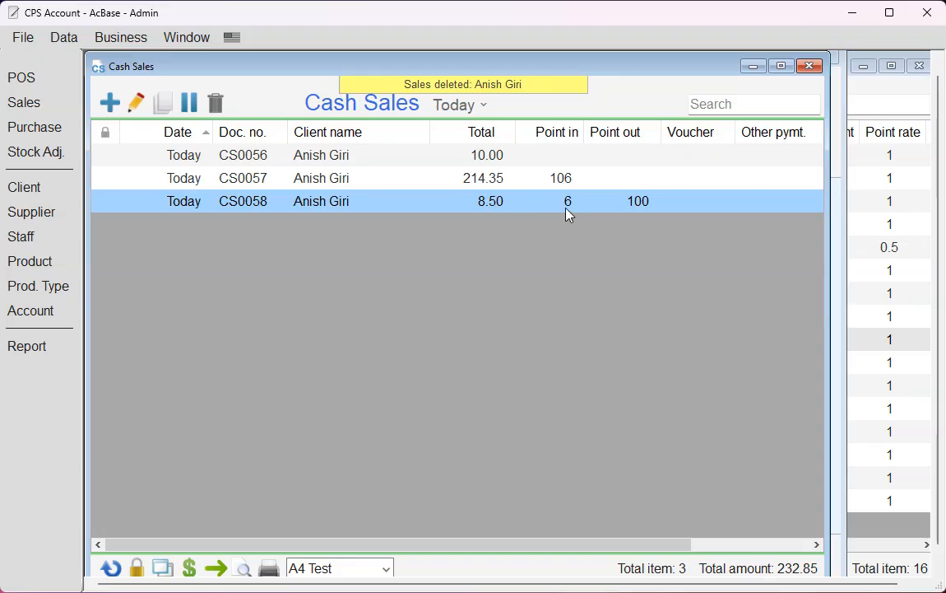
Open today's latest cash sale and examine its item's unit price, discount and total price in a maximized window
double_click(465, 204)
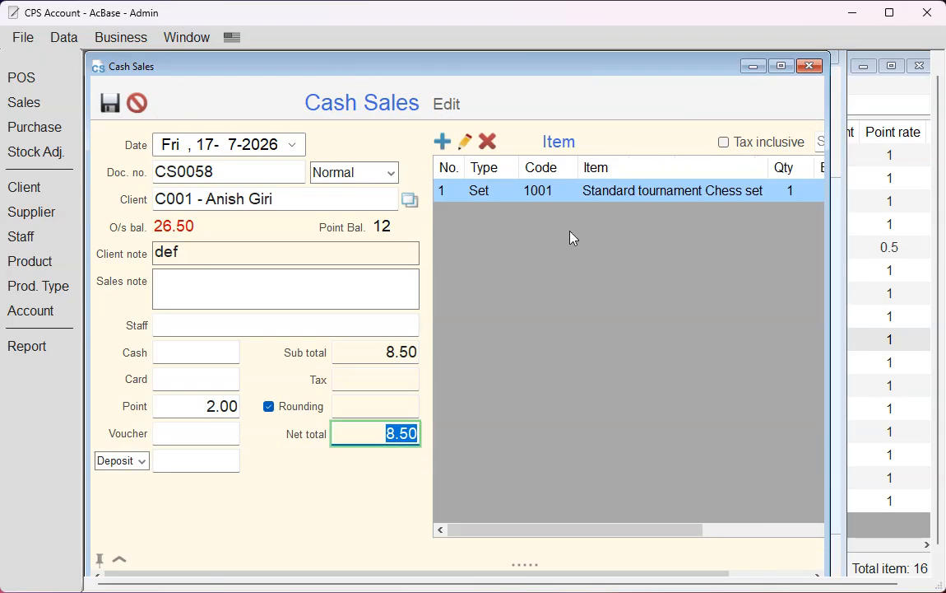
left_click_drag(485, 530, 657, 526)
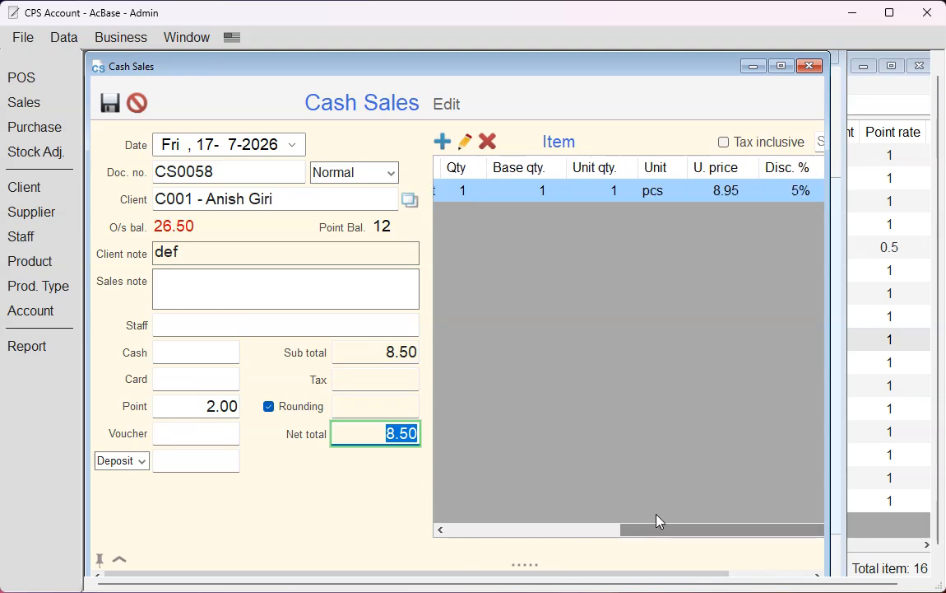
left_click_drag(697, 531, 741, 529)
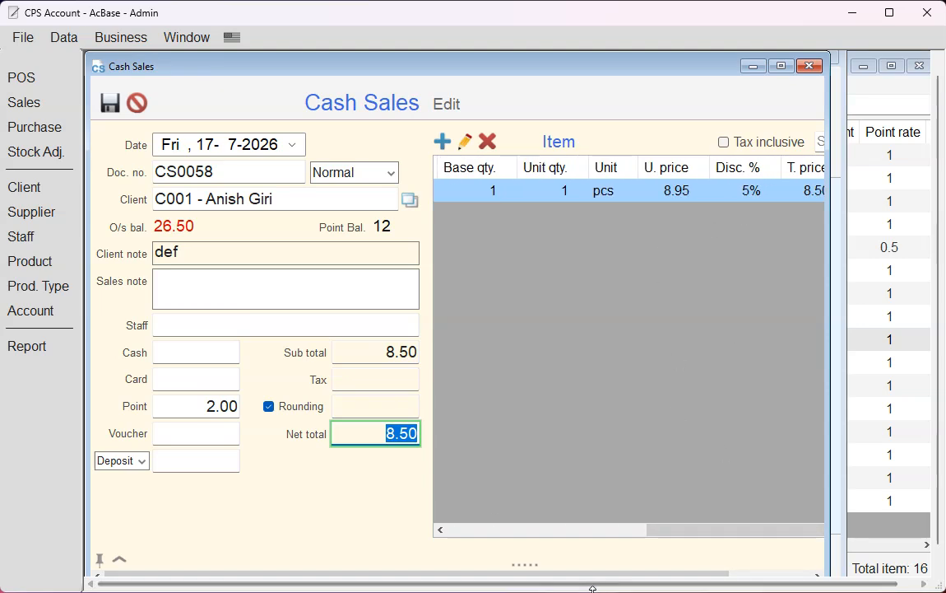
left_click_drag(591, 575, 681, 579)
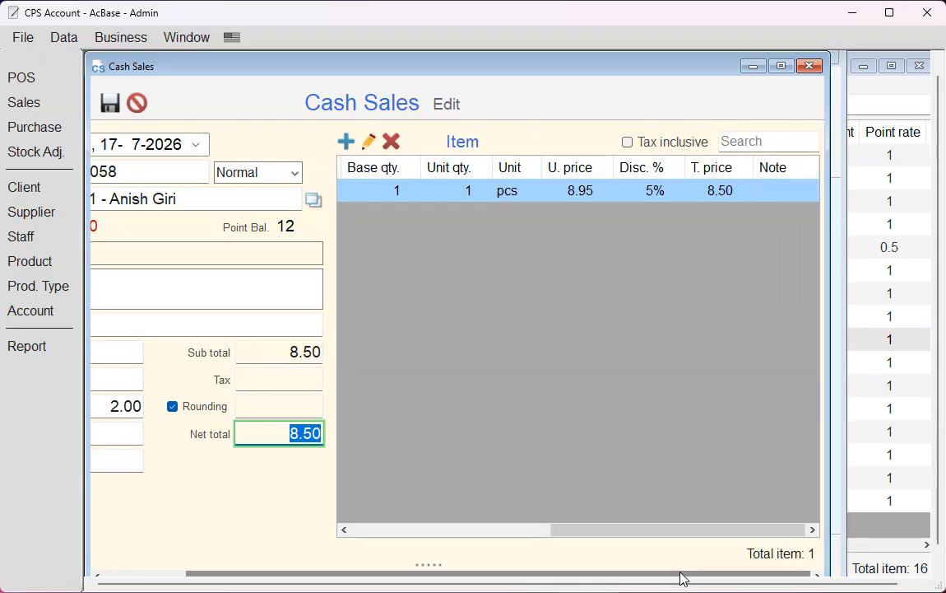
left_click(781, 65)
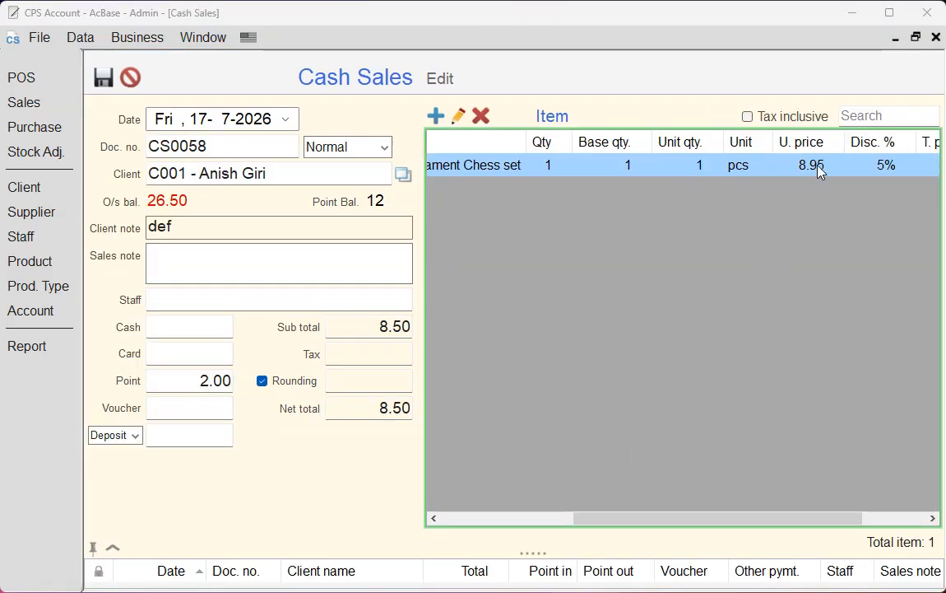
Compare the sale's Point payment with the item's unit price and discount, then return to the cash sales list without saving
left_click(199, 382)
left_click_drag(185, 382, 237, 383)
left_click(197, 385)
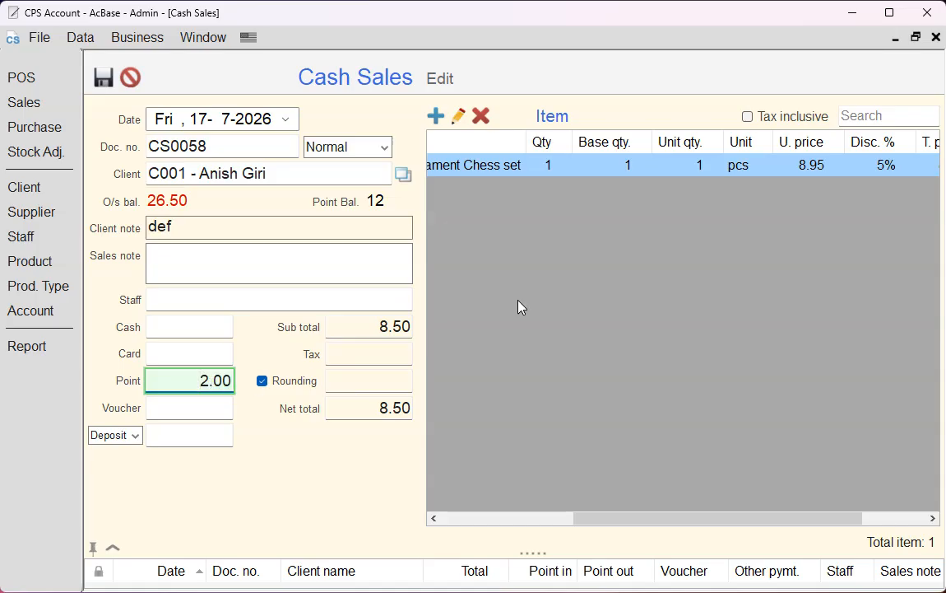
left_click(805, 170)
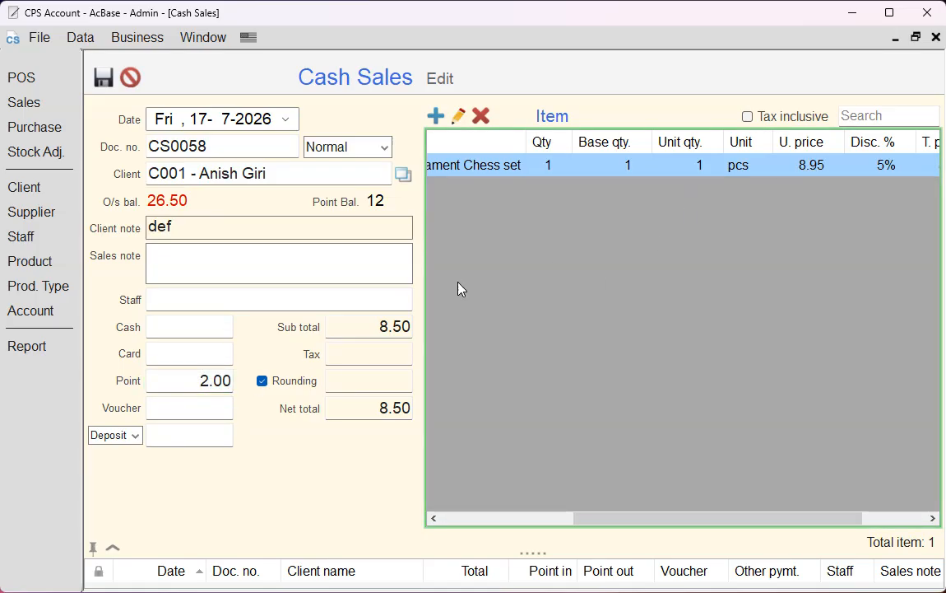
left_click(194, 380)
left_click(805, 174)
left_click(193, 381)
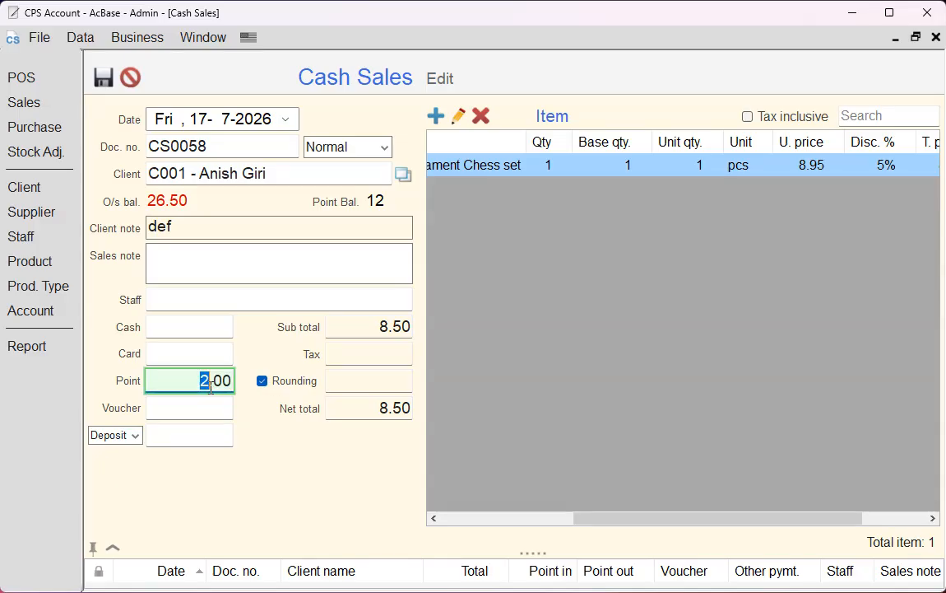
left_click_drag(189, 385, 250, 389)
left_click(195, 386)
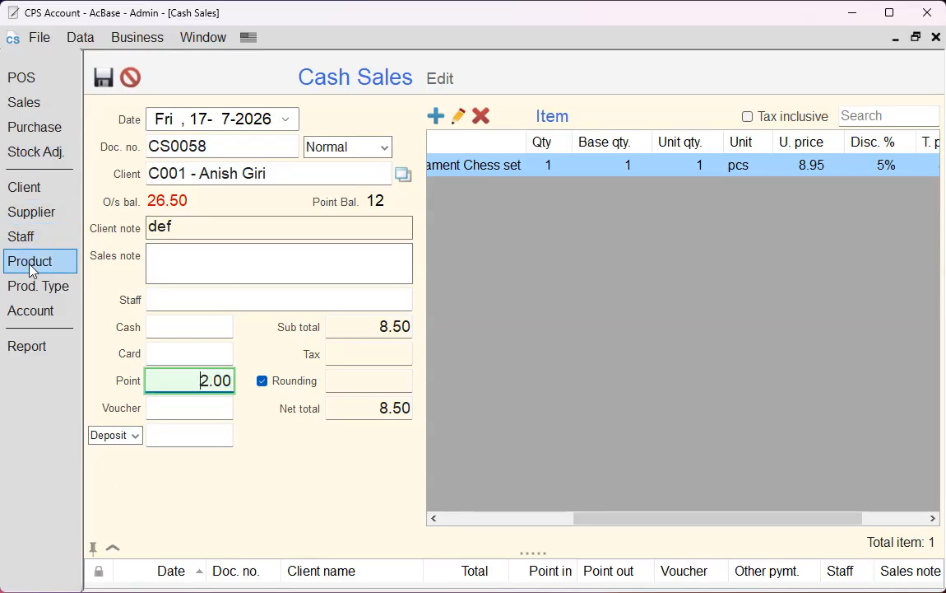
left_click(47, 113)
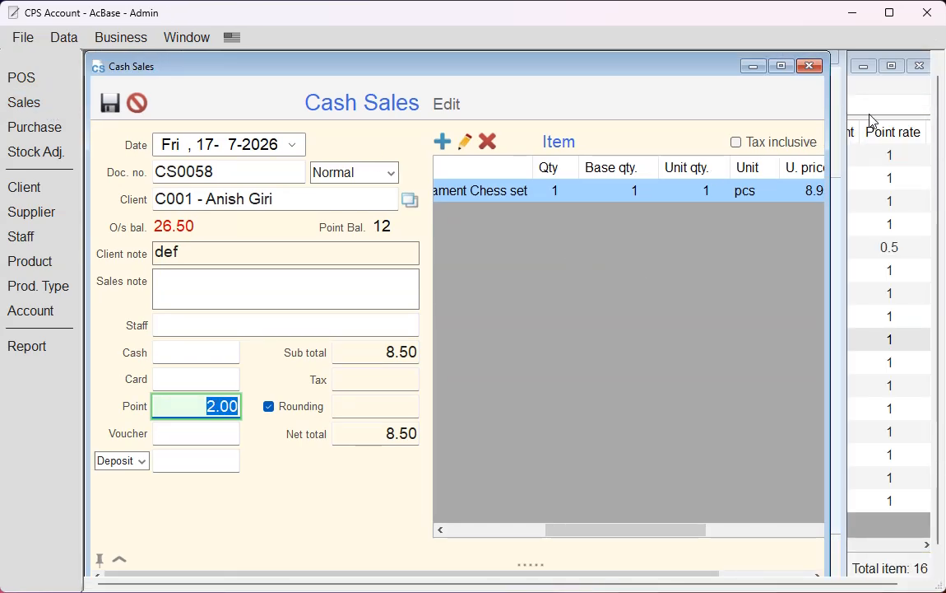
left_click(143, 106)
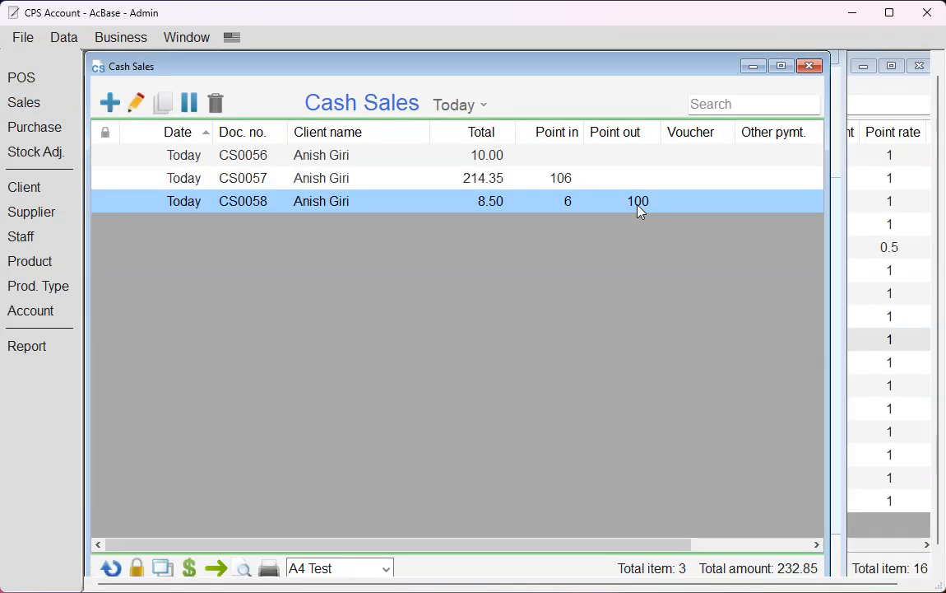
Check the points earned in the previous cash sale, then open the client list maximized to check the member's point balance
left_click(575, 183)
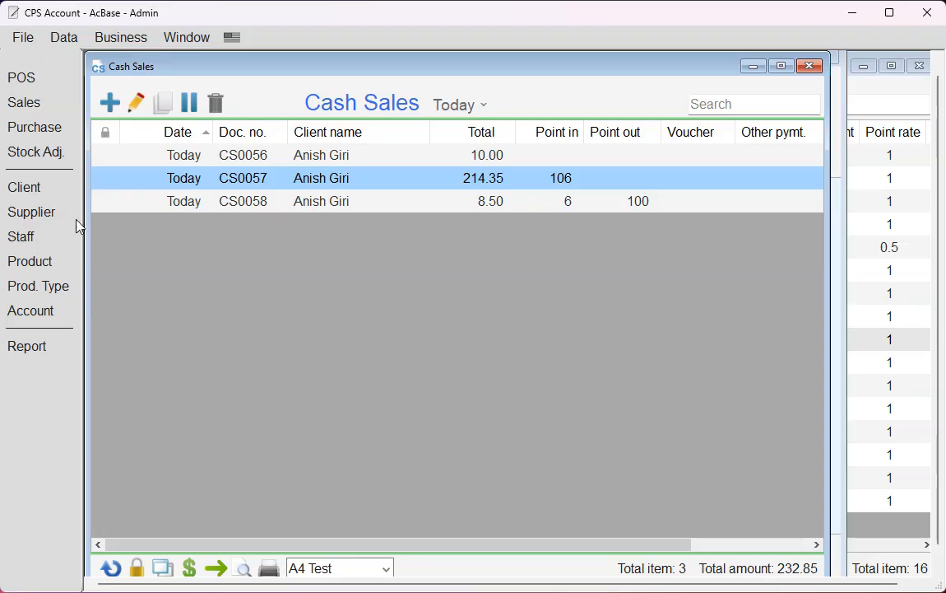
left_click(34, 195)
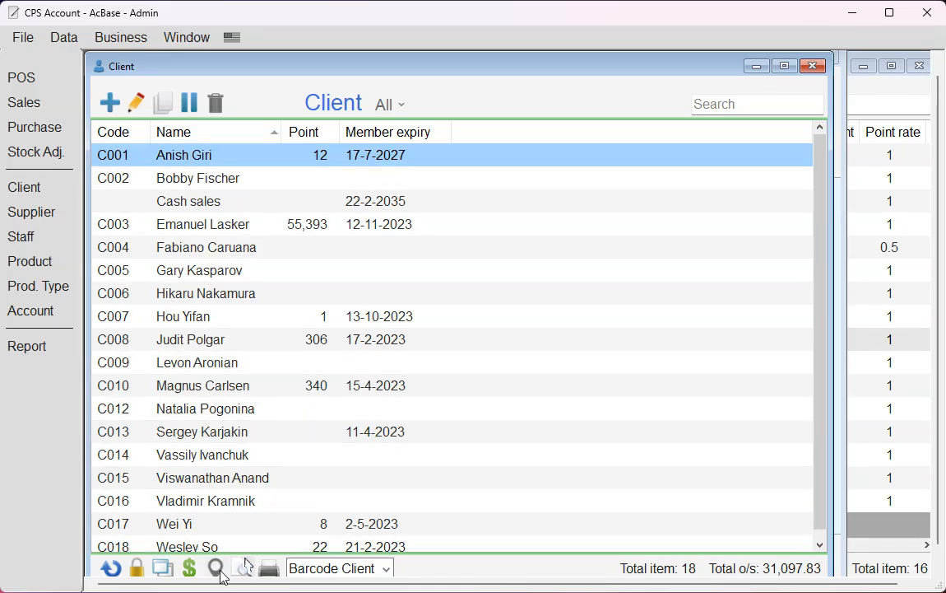
double_click(306, 67)
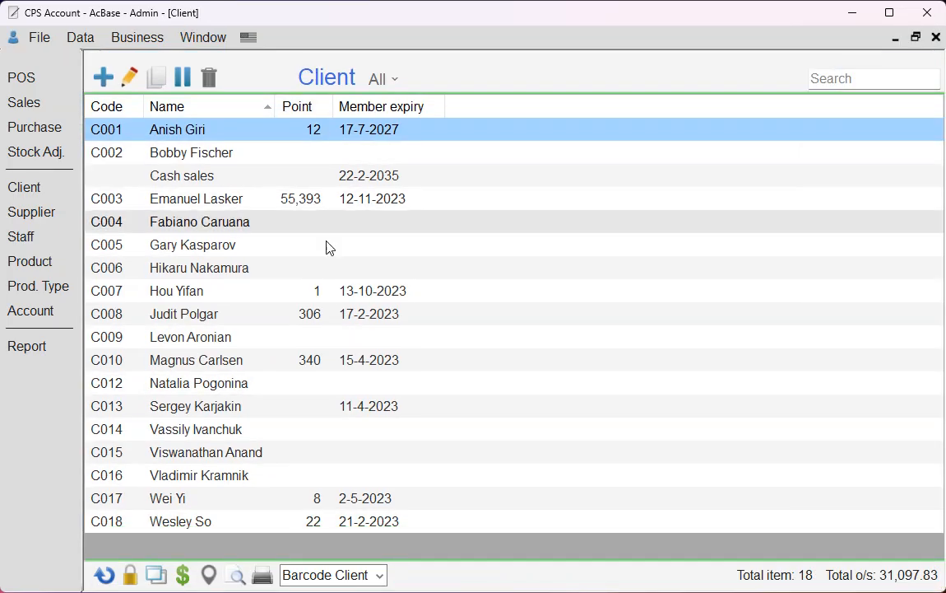
Open the selected member's point history and examine Point in, Point out and Balance for both of today's sales
left_click(209, 576)
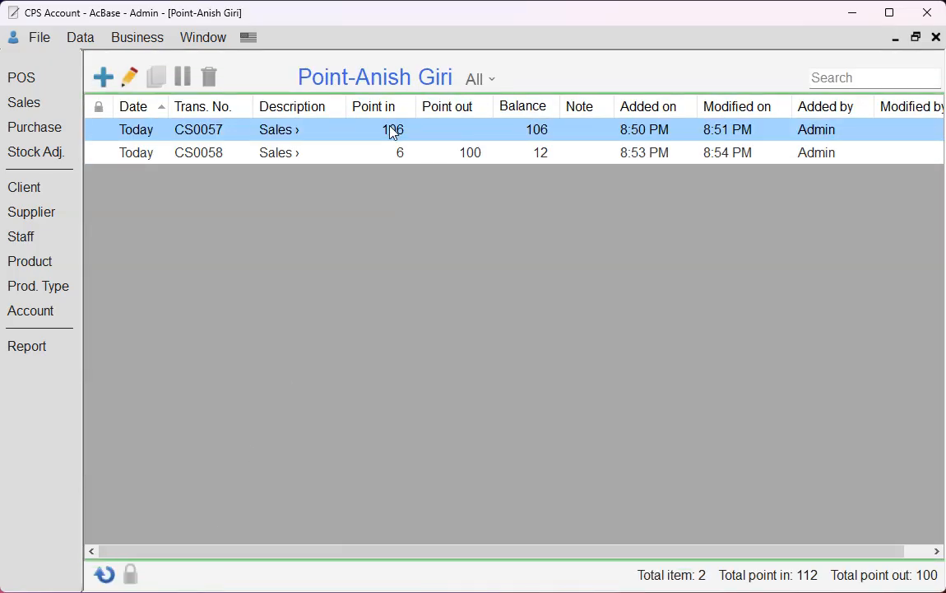
left_click(414, 150)
left_click(402, 133)
left_click(400, 149)
left_click(394, 133)
left_click(461, 153)
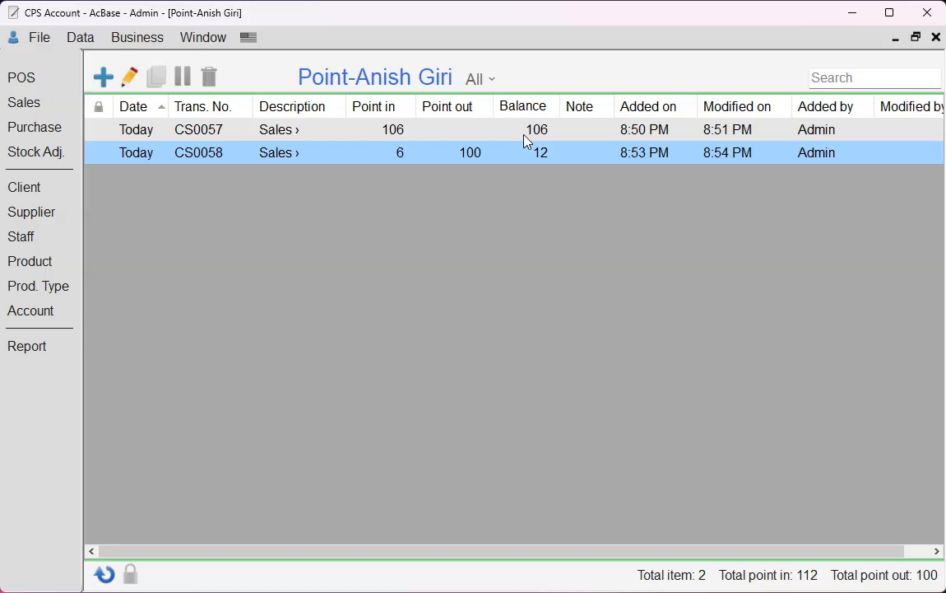
Open a blank manual point entry for the member, examine its Point in and Point out fields, and discard it without saving
left_click(104, 79)
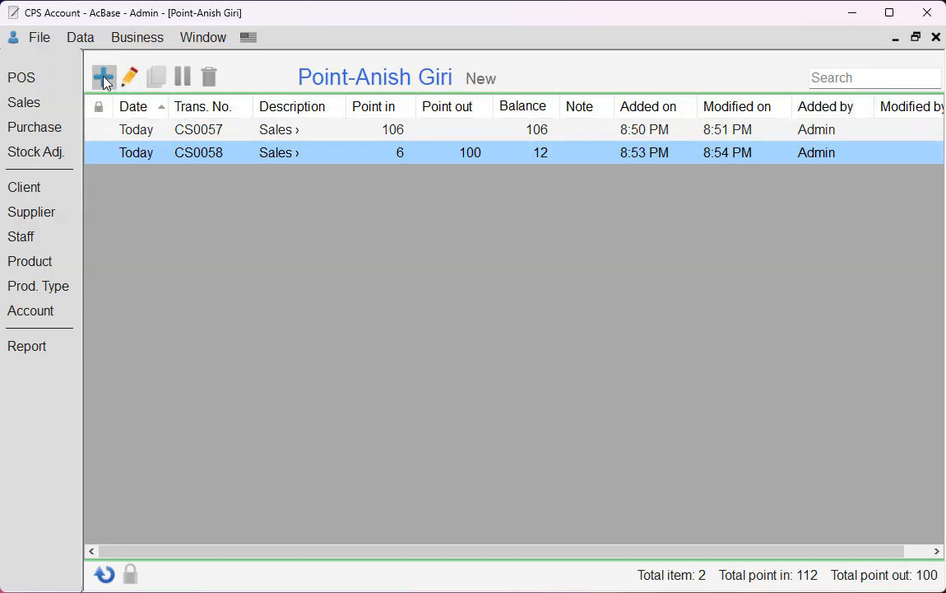
left_click(180, 149)
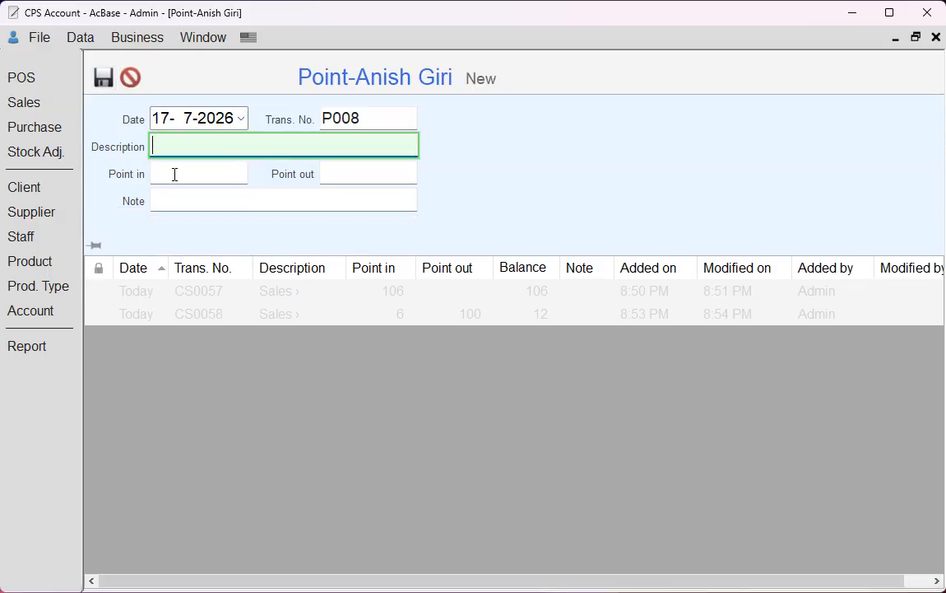
left_click(181, 170)
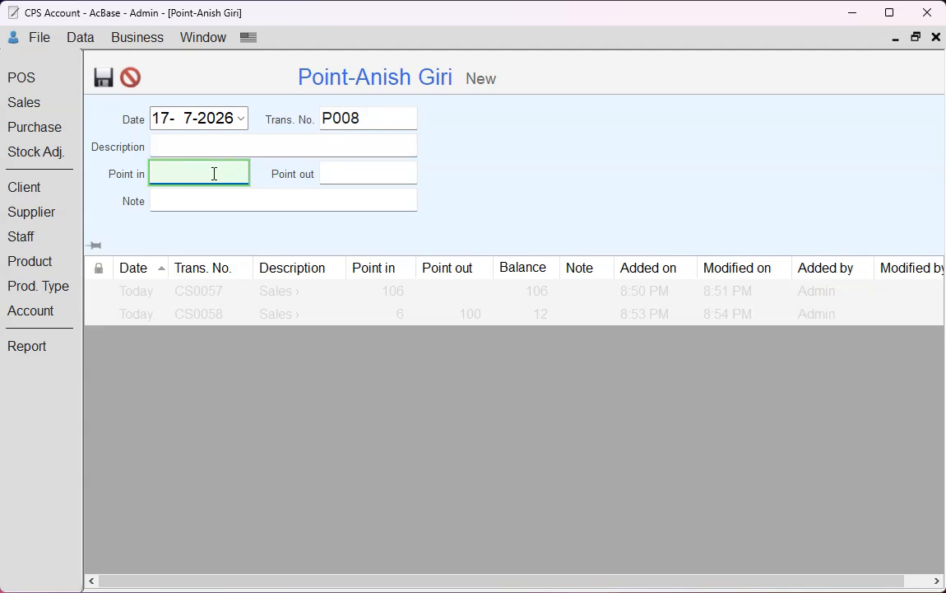
left_click(387, 171)
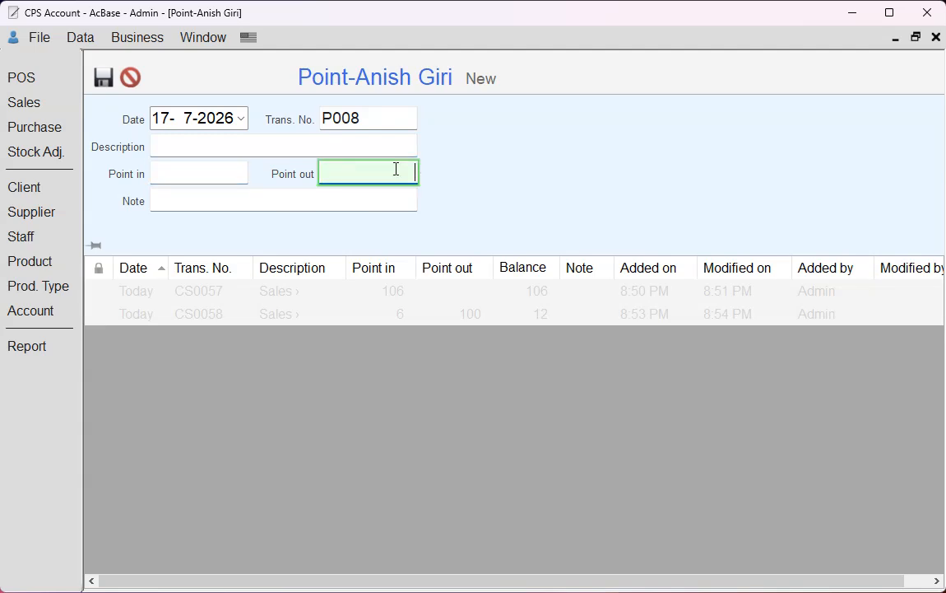
left_click(245, 174)
left_click(363, 174)
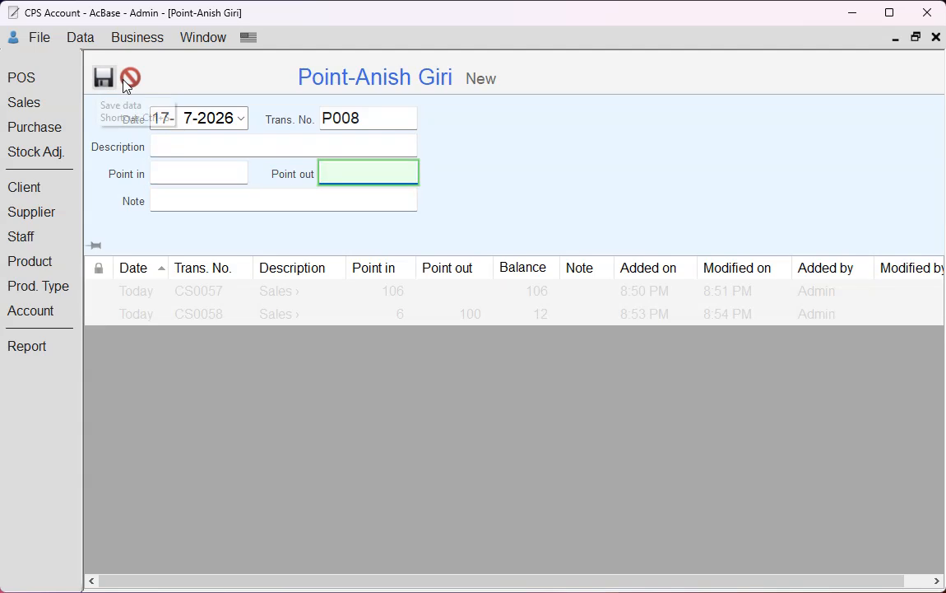
left_click(131, 78)
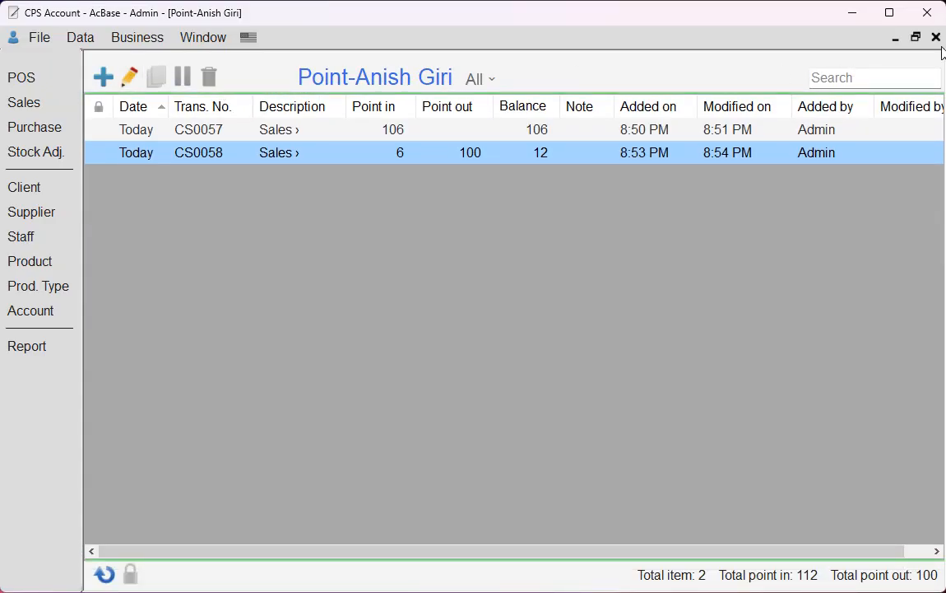